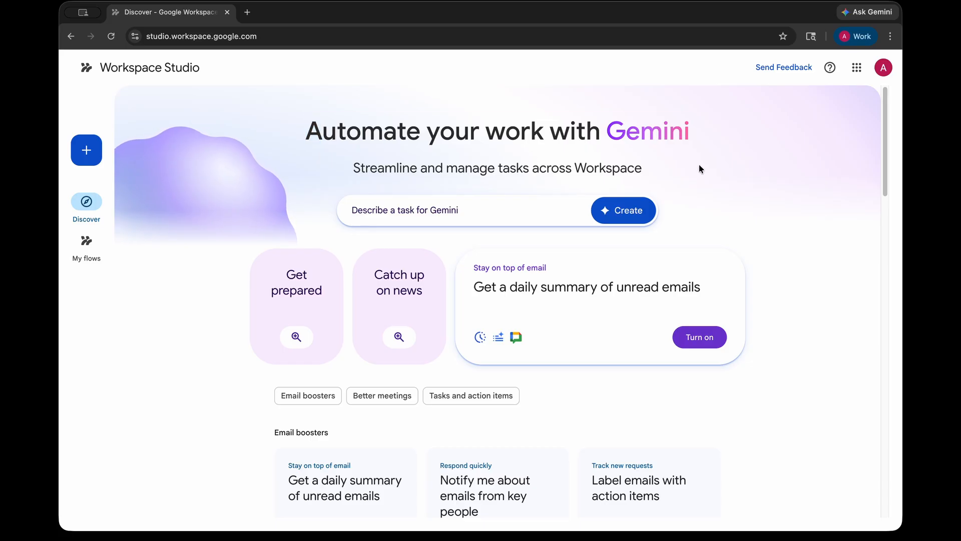
- Look at the Gemini task description prompt and browse the ready-made flow templates on the Discover page down to its help links
click(406, 209)
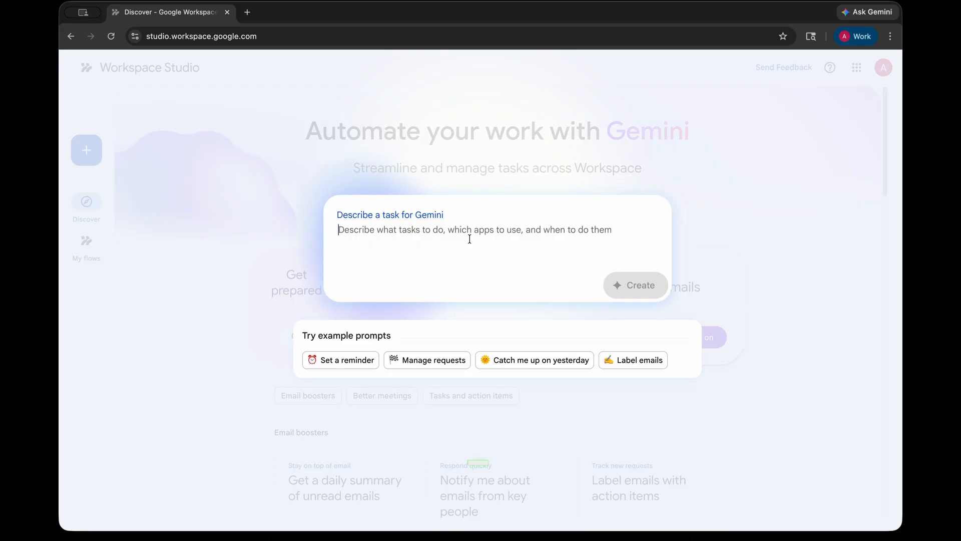
click(789, 209)
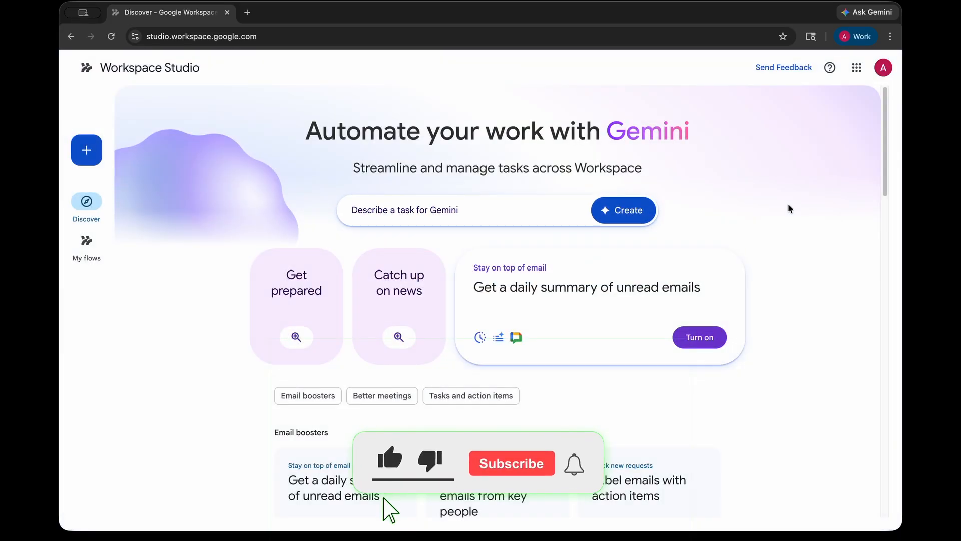
scroll(779, 240, down, 3)
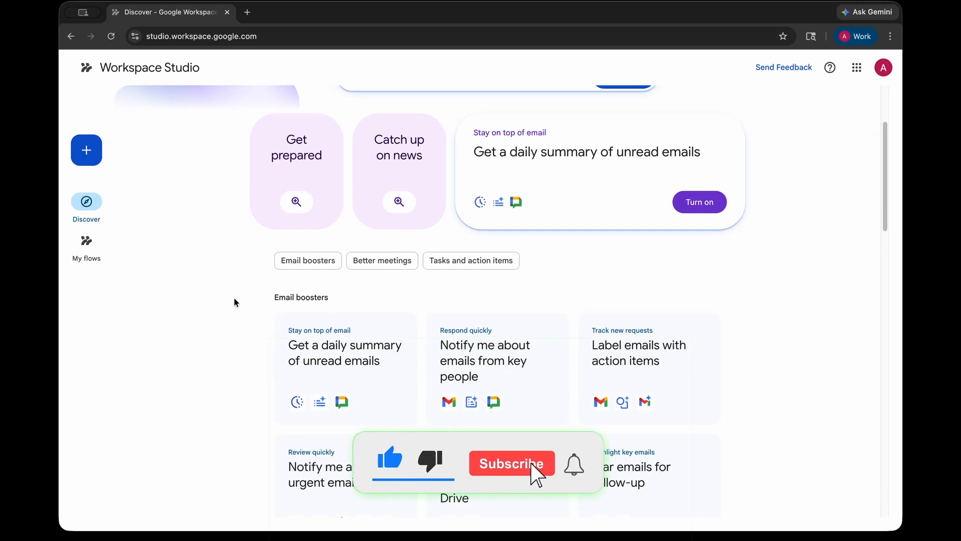
scroll(369, 303, down, 5)
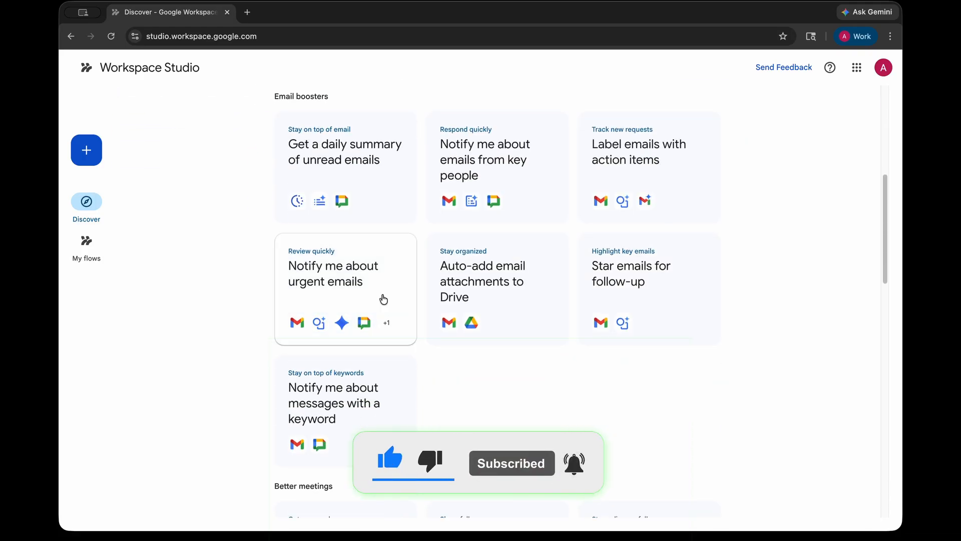
scroll(313, 292, down, 1)
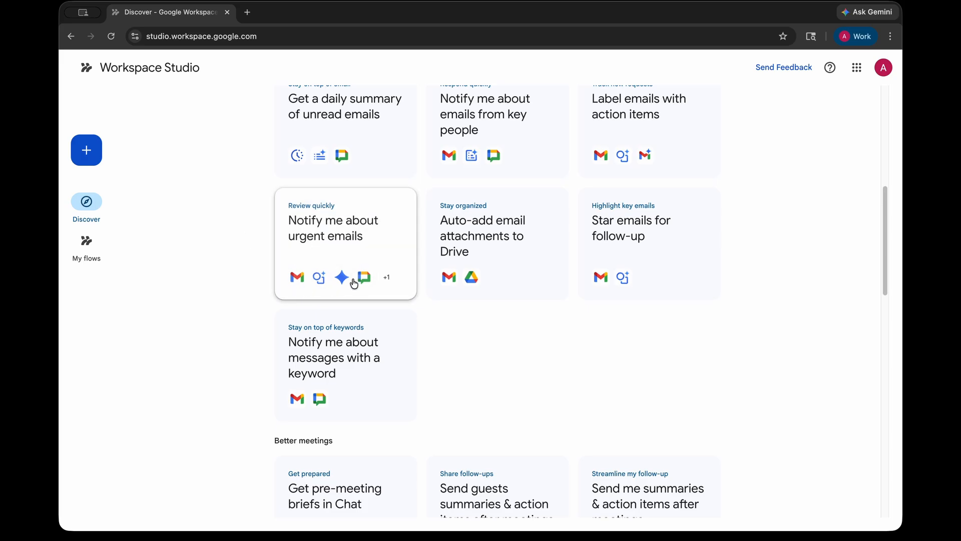
scroll(554, 339, down, 18)
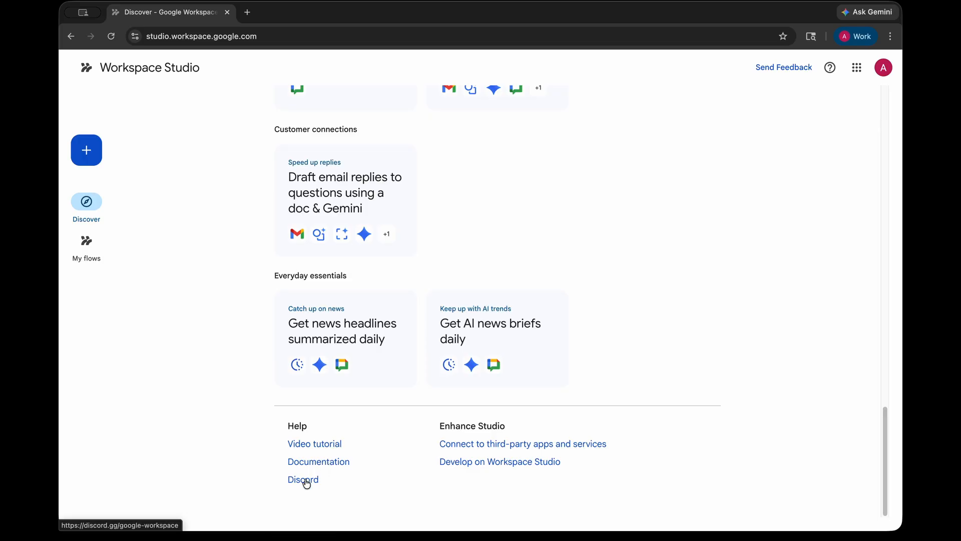
click(97, 202)
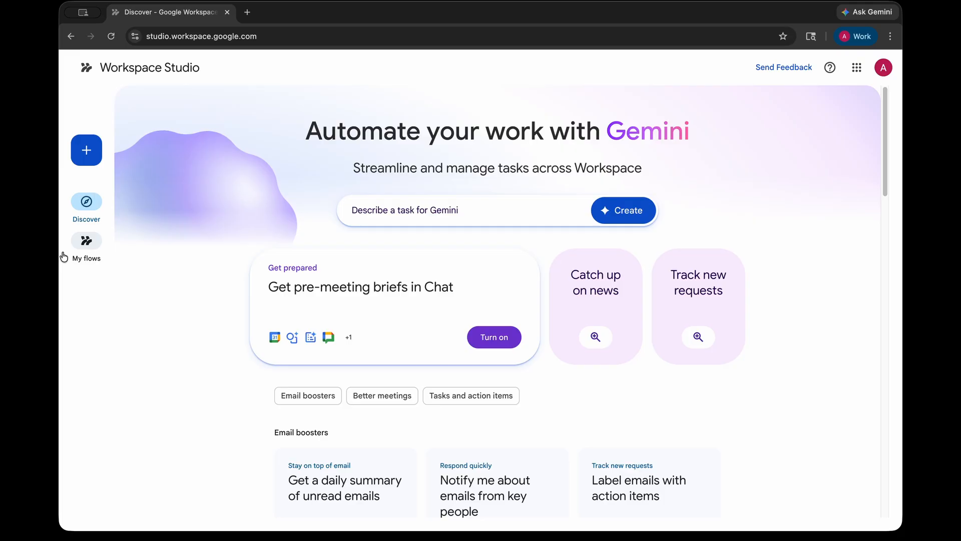
- Look through the existing flows and their activity log, then return to the Discover page
click(81, 243)
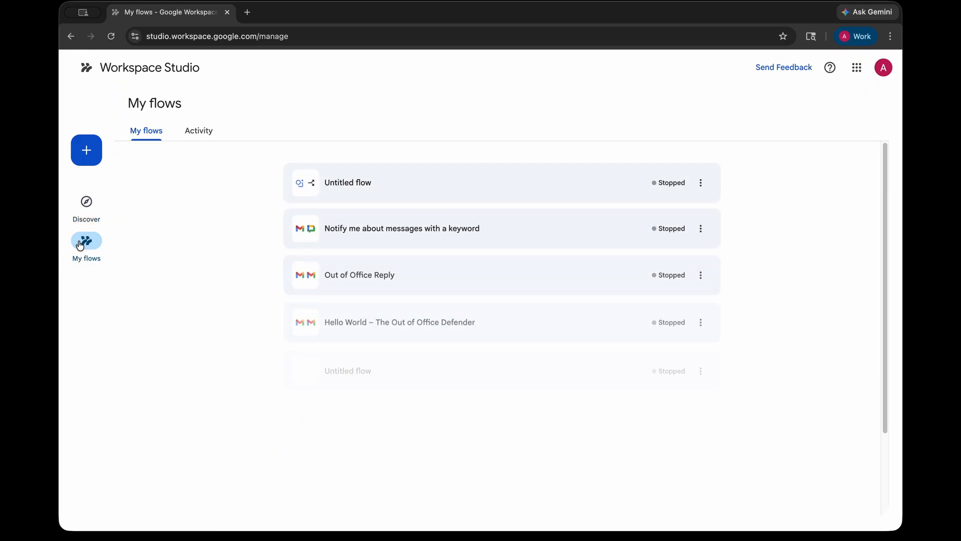
scroll(575, 366, down, 3)
scroll(293, 305, up, 3)
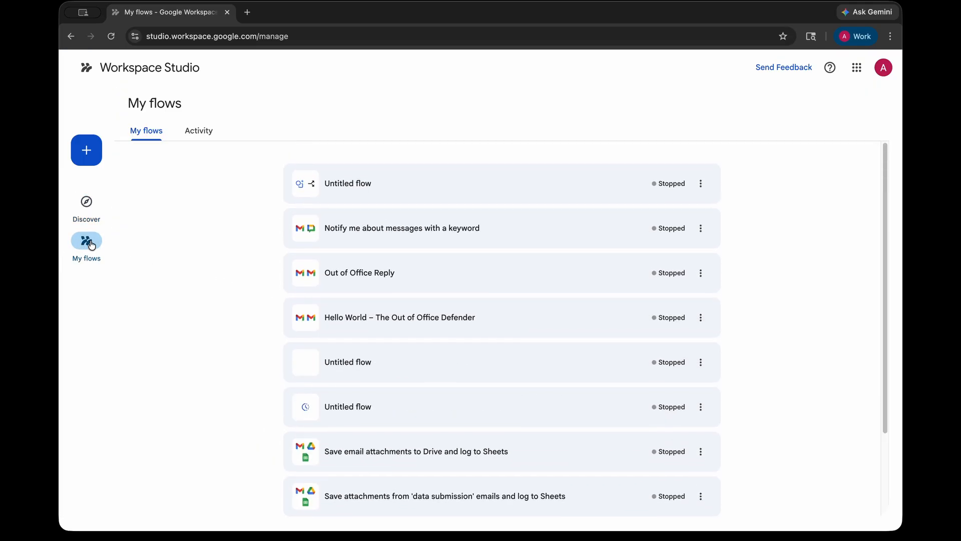
click(194, 138)
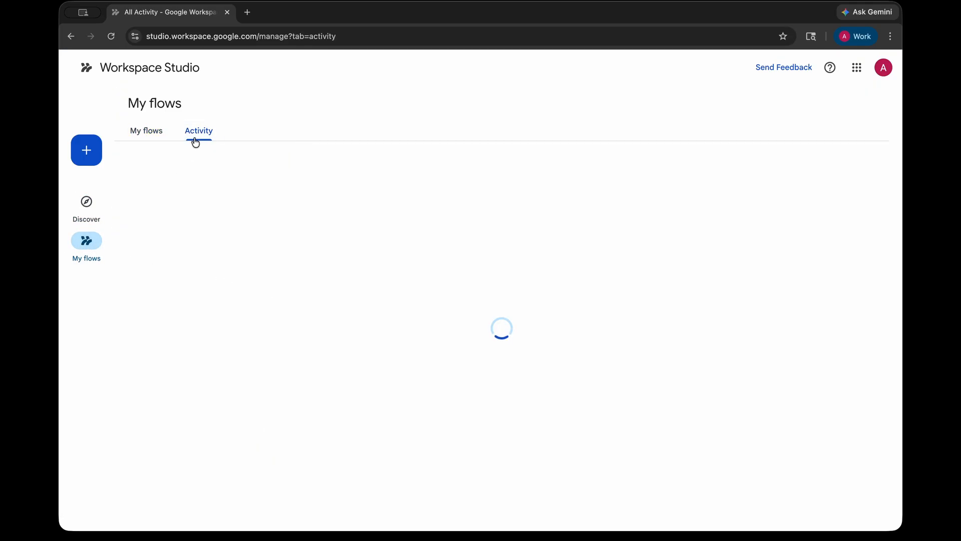
click(166, 134)
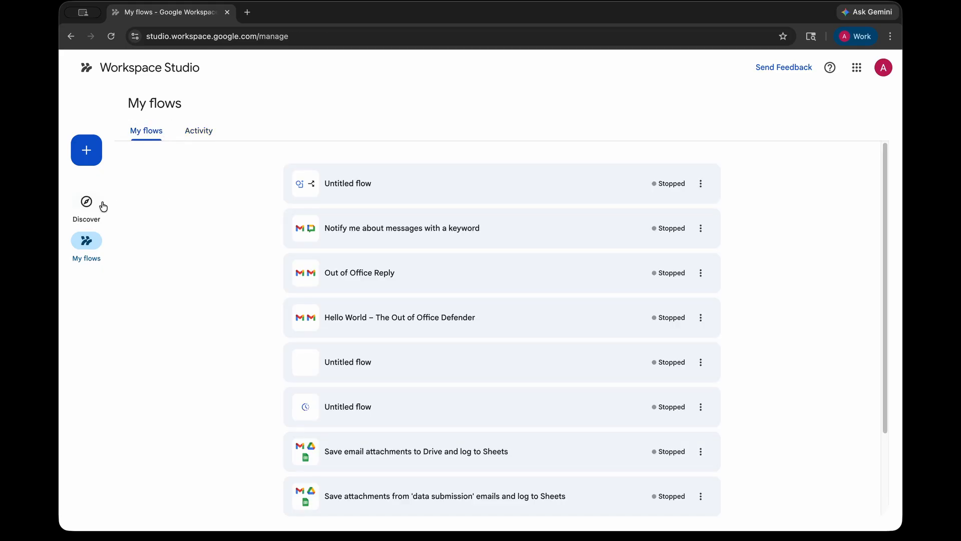
click(87, 203)
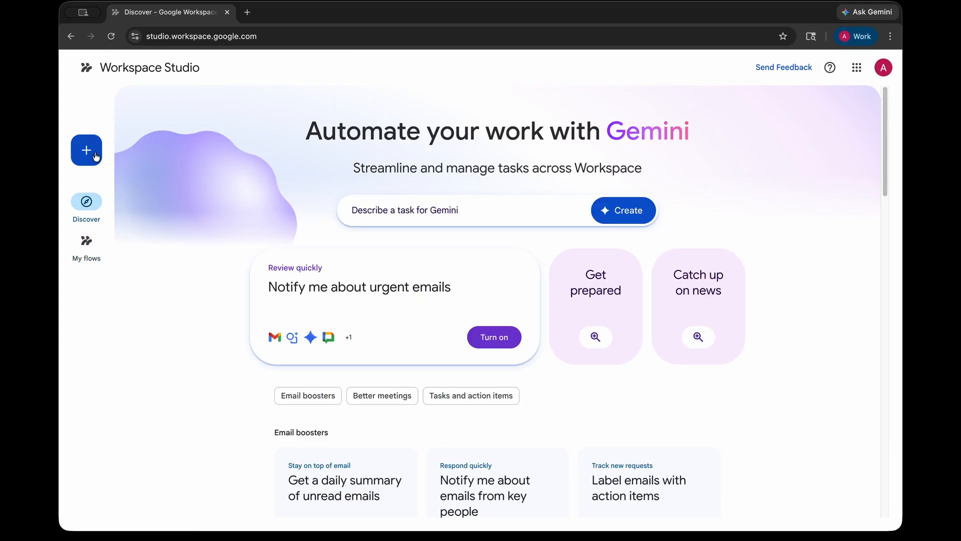
- Create a new blank flow and name it MyFirstFlow
click(87, 150)
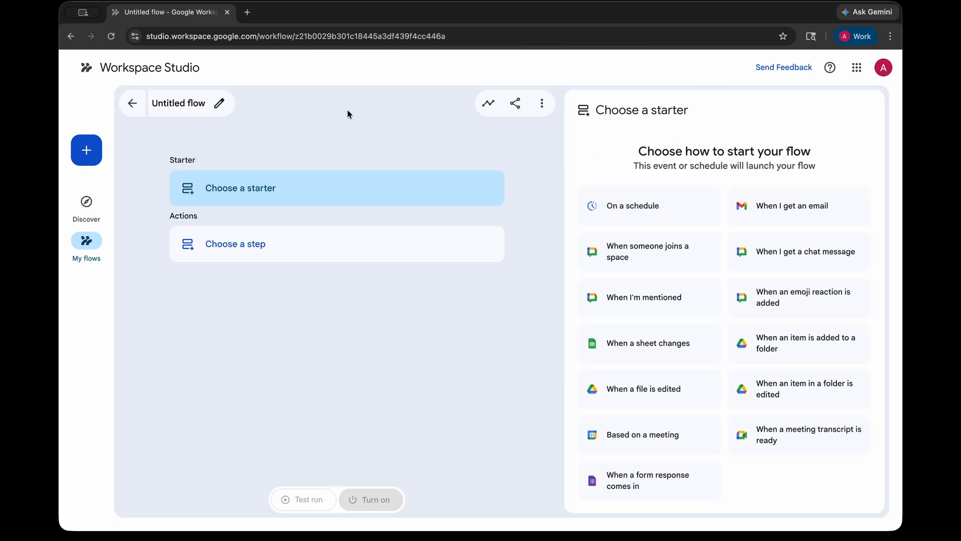
click(219, 103)
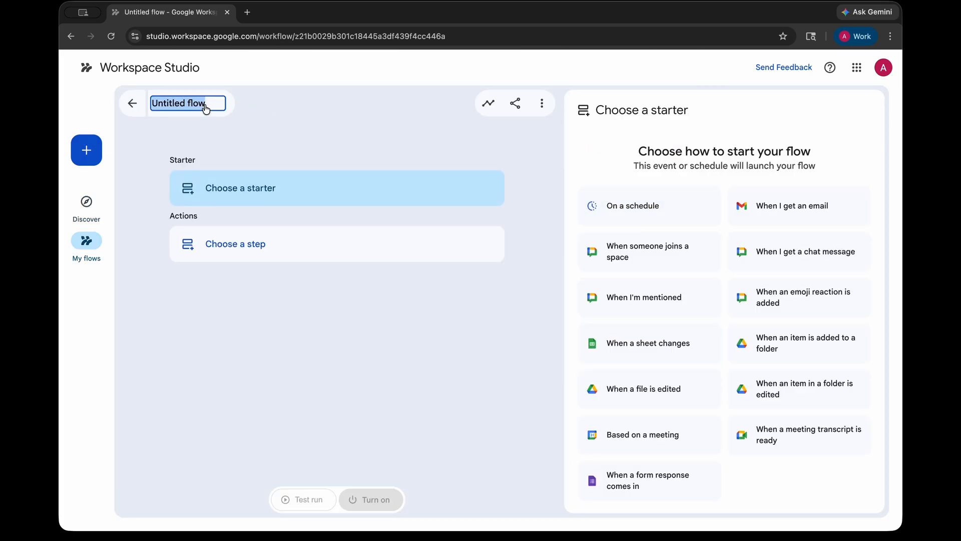
key(BackSpace)
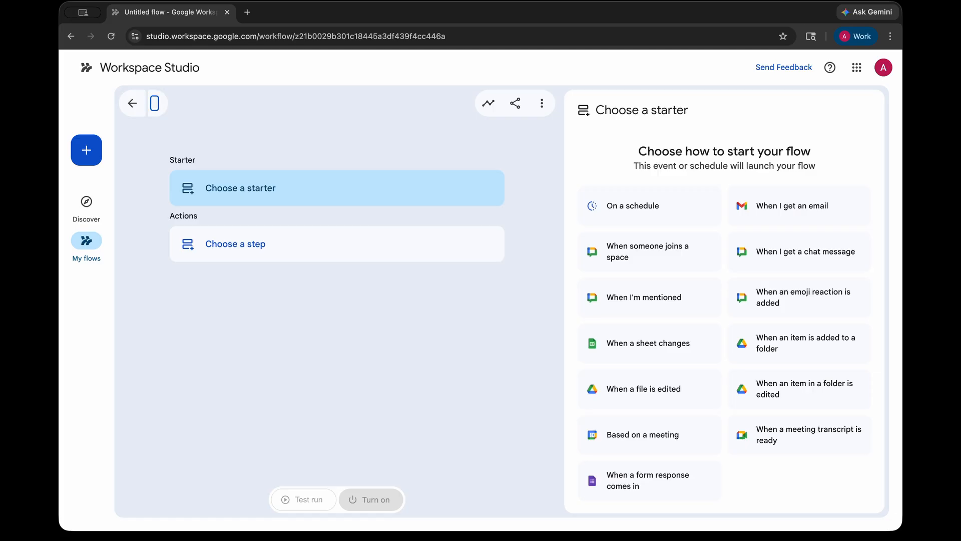
text(MyF)
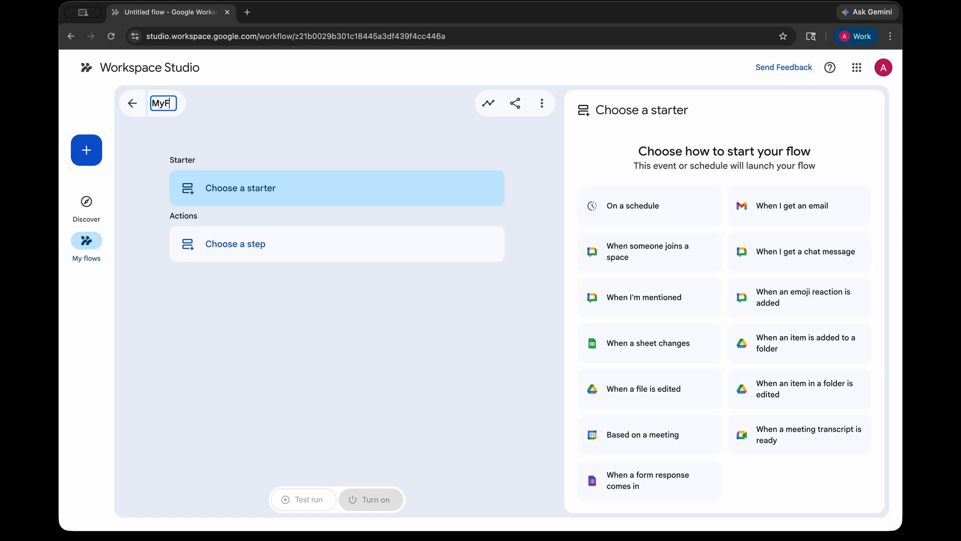
text(irstFlow)
key(Return)
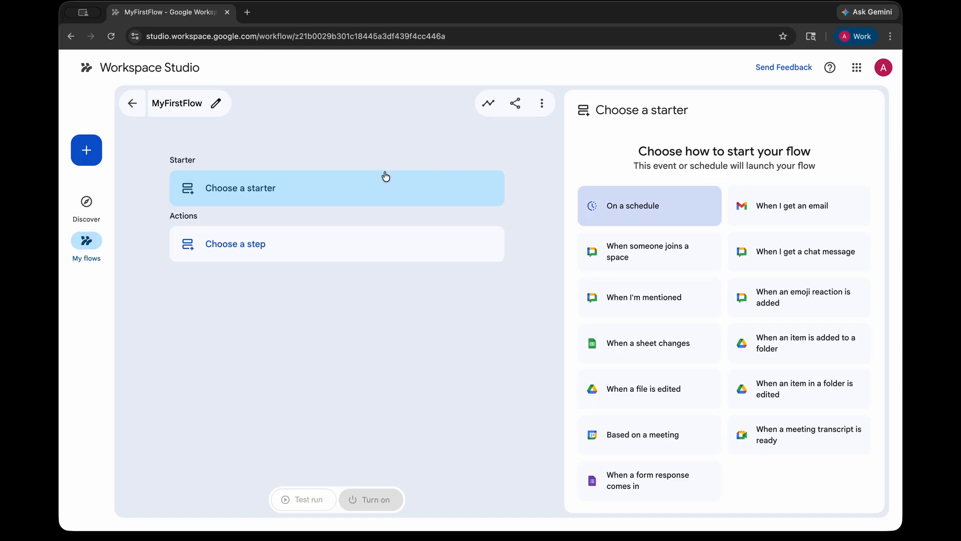
- Examine the available starters and the full list of action steps for the flow, from Ask Gemini and AI skills to Tasks
drag(621, 146, 806, 173)
click(806, 172)
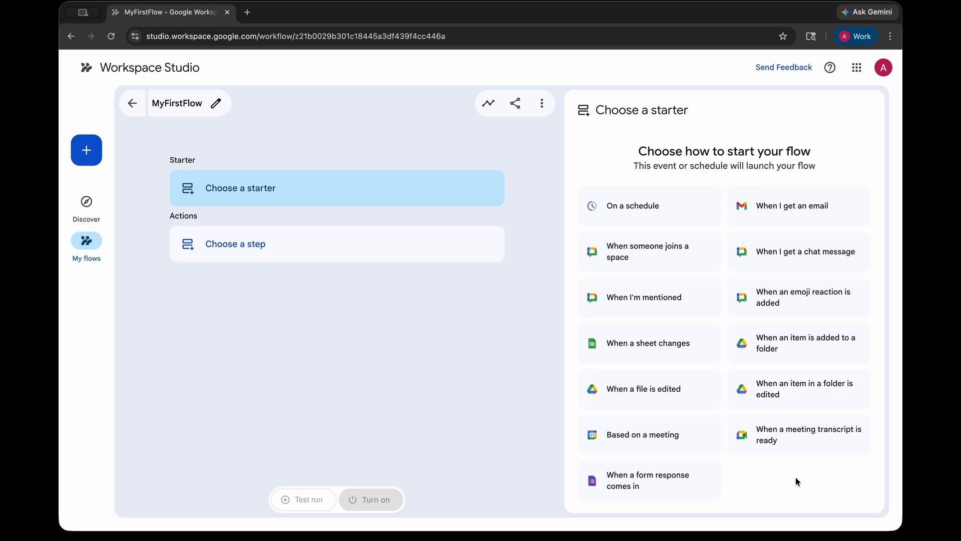
click(288, 252)
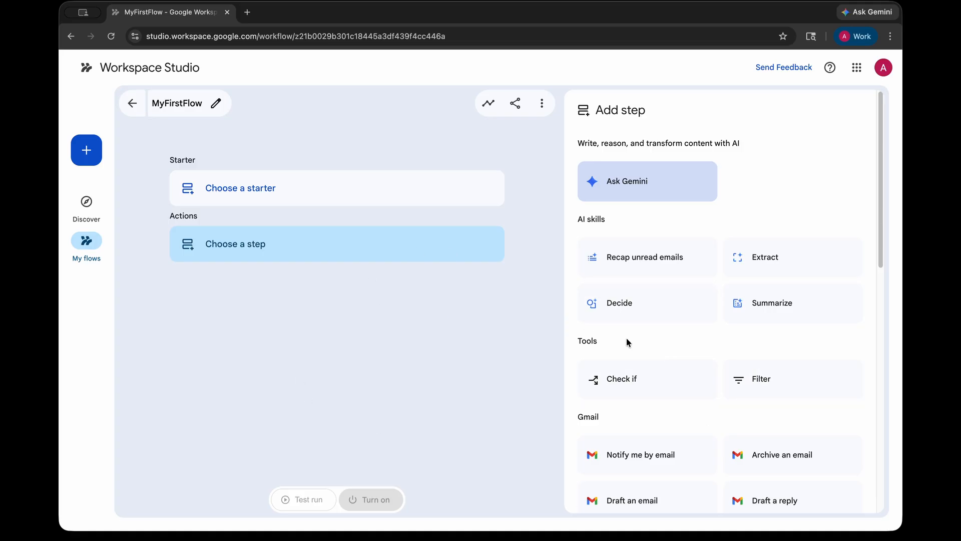
scroll(634, 340, down, 2)
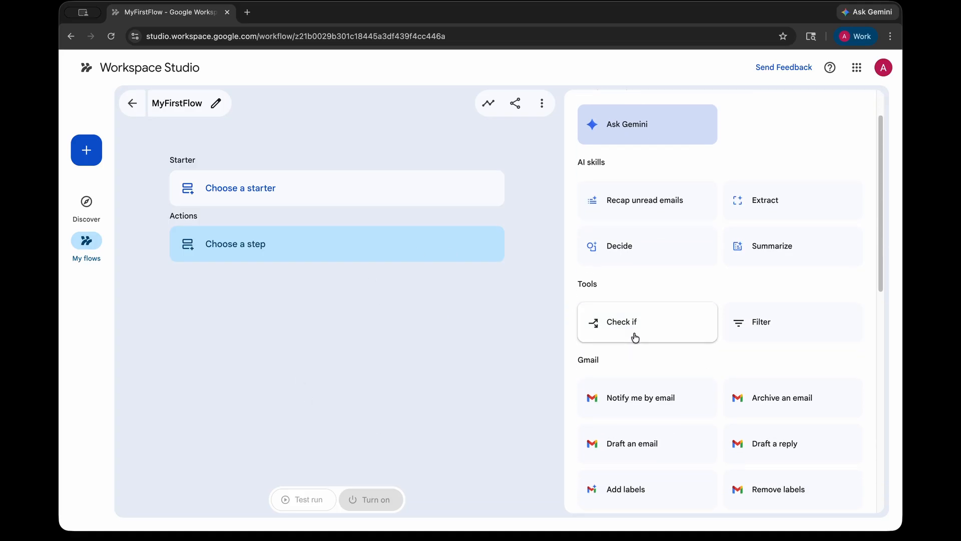
scroll(635, 337, up, 2)
scroll(701, 286, down, 3)
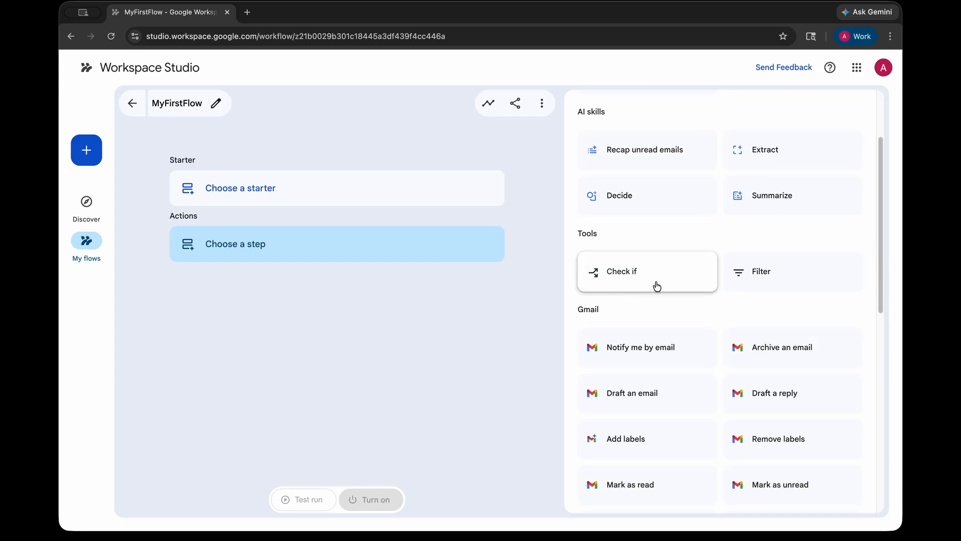
scroll(804, 290, down, 3)
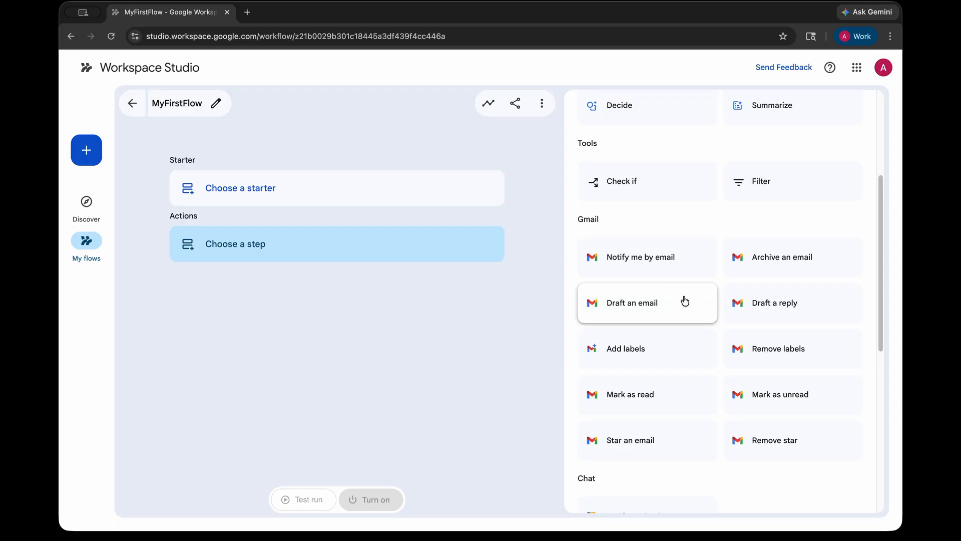
scroll(666, 296, down, 3)
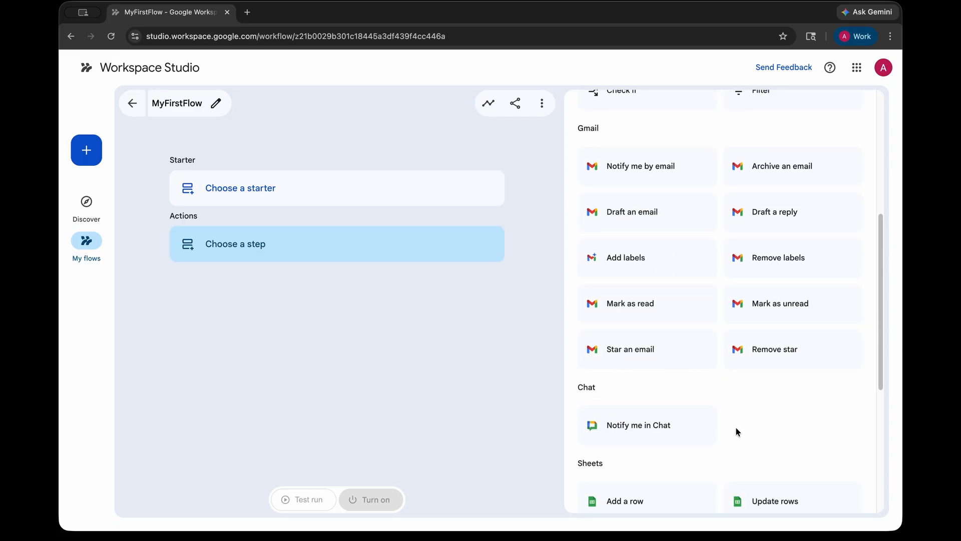
scroll(676, 375, down, 6)
scroll(709, 273, down, 3)
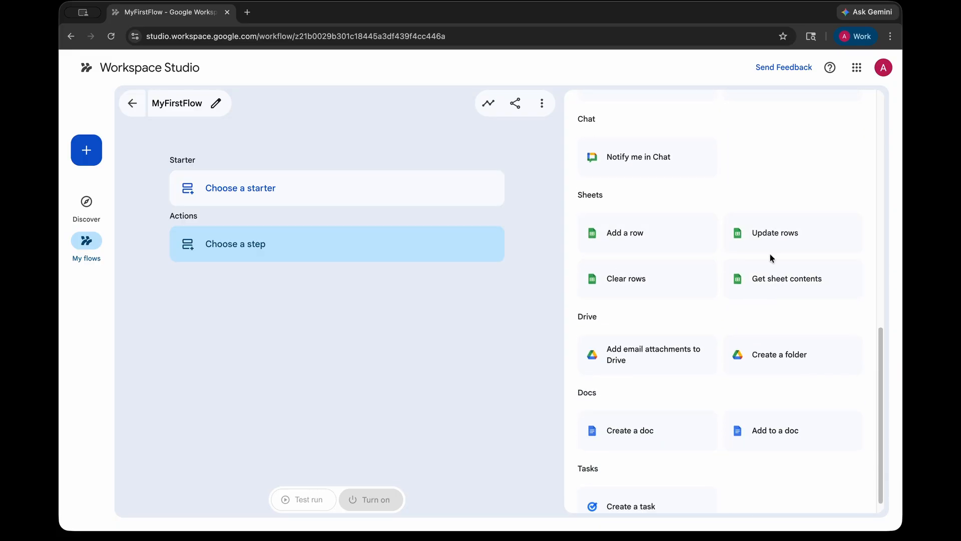
scroll(741, 300, down, 1)
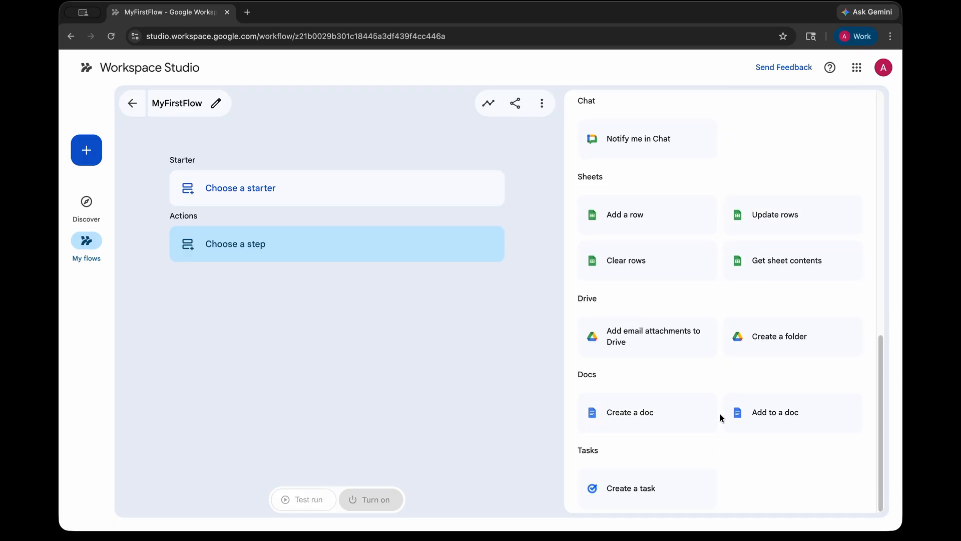
scroll(701, 436, up, 5)
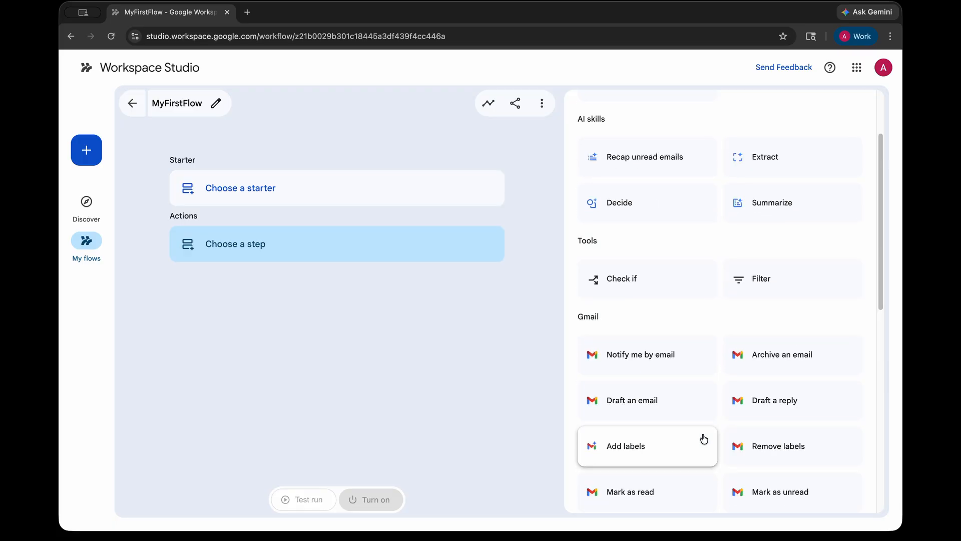
scroll(703, 436, up, 2)
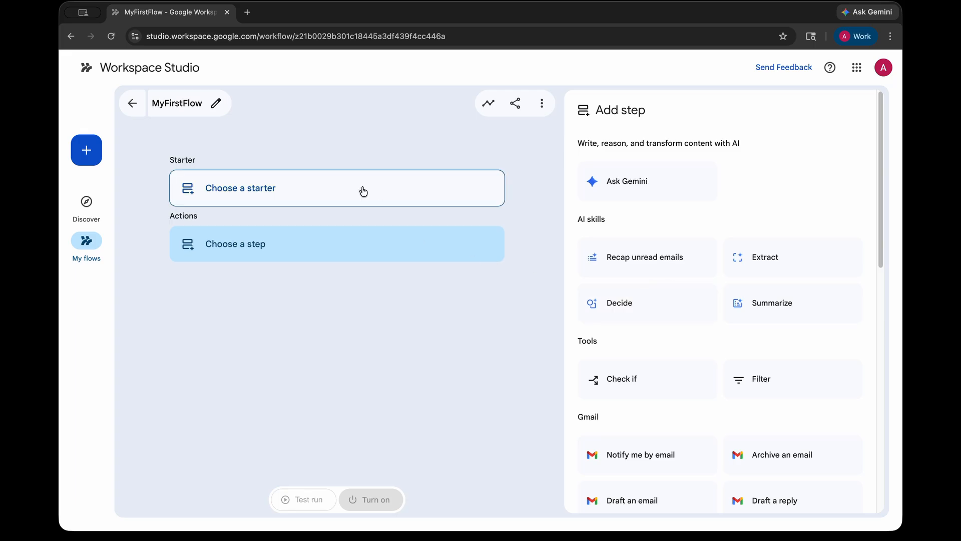
click(303, 199)
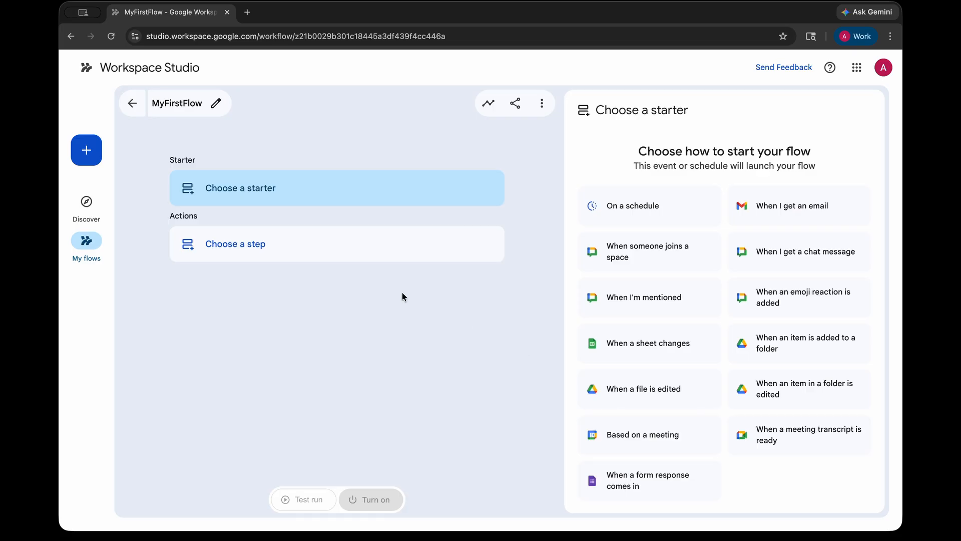
click(365, 249)
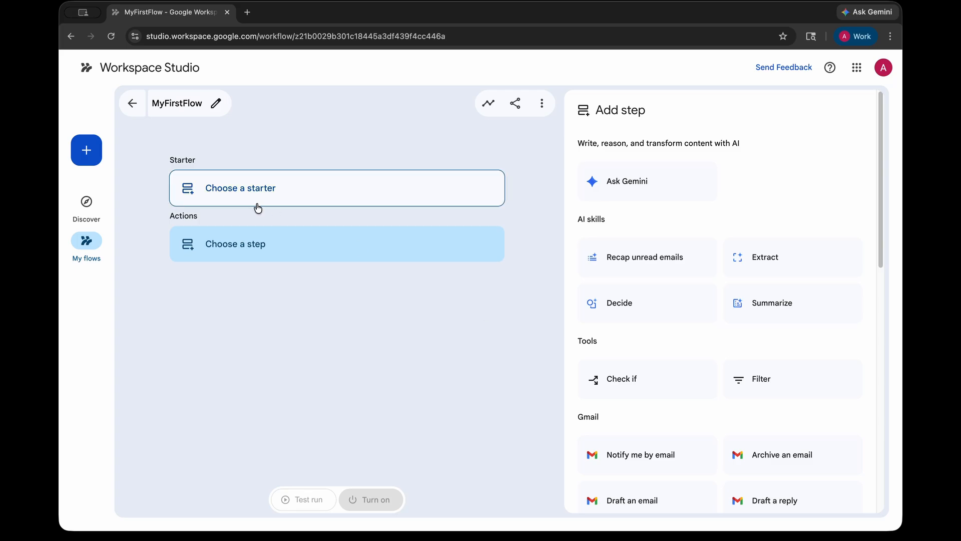
- On the Discover page, describe a Gemini task saving "data submission" email attachments to Drive folder "Incoming Data Files" and logging them in Sheet "Data Submission Log"
click(90, 205)
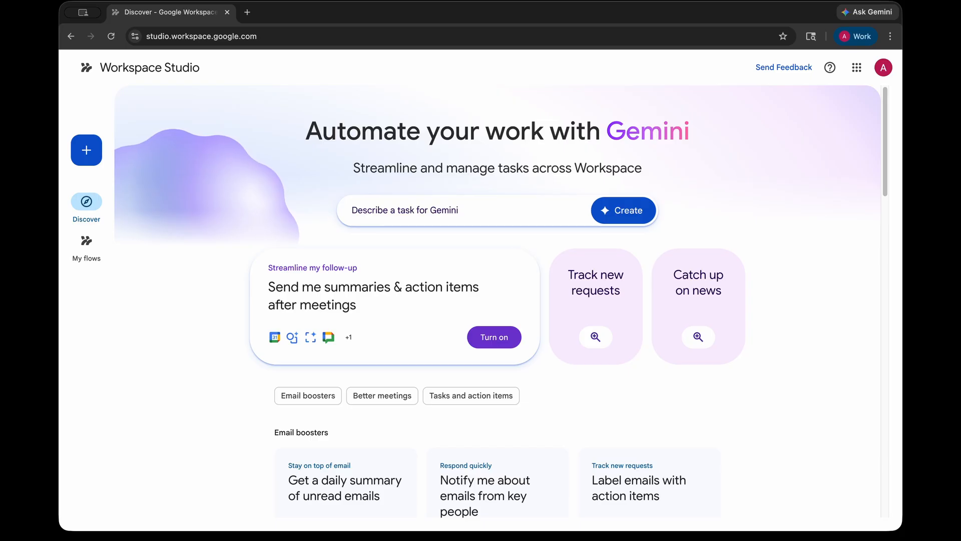
click(95, 210)
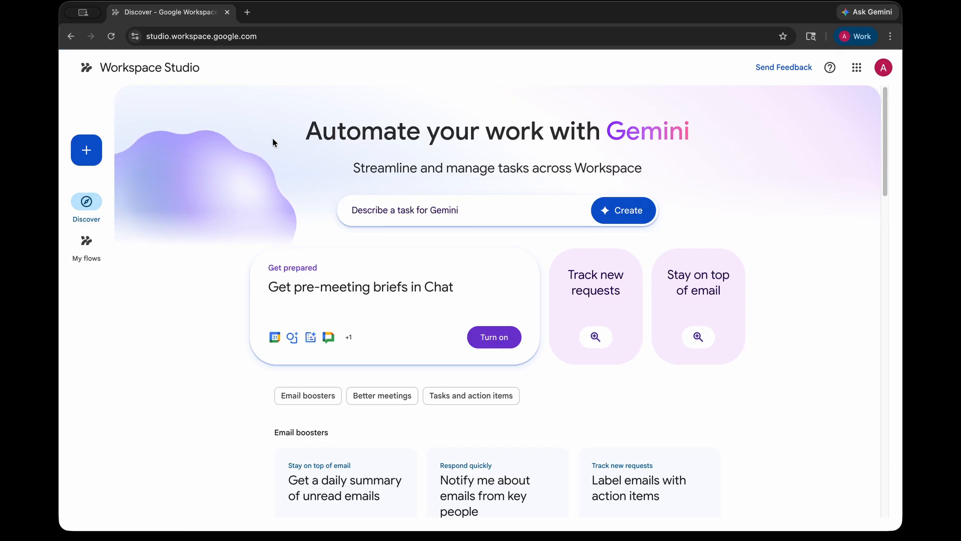
click(475, 208)
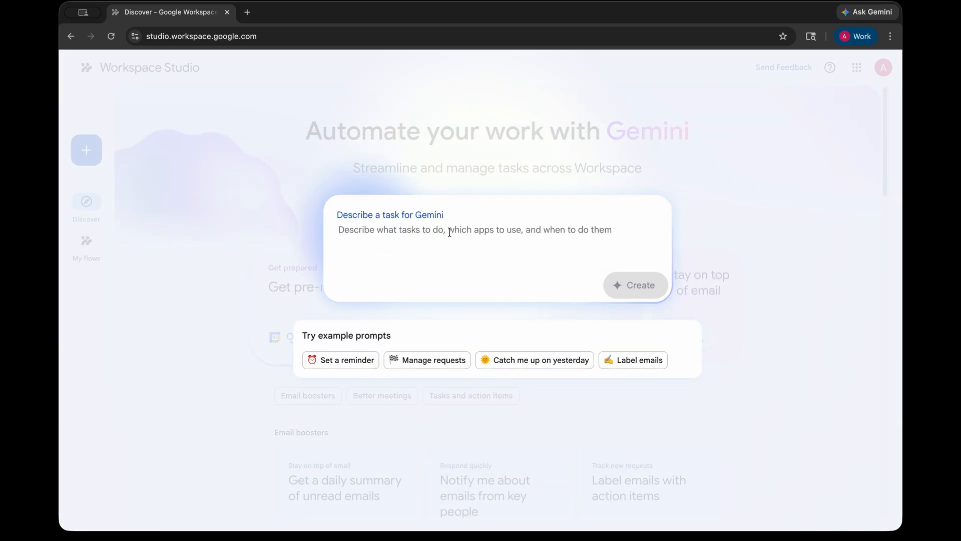
key(super+v)
scroll(487, 232, up, 3)
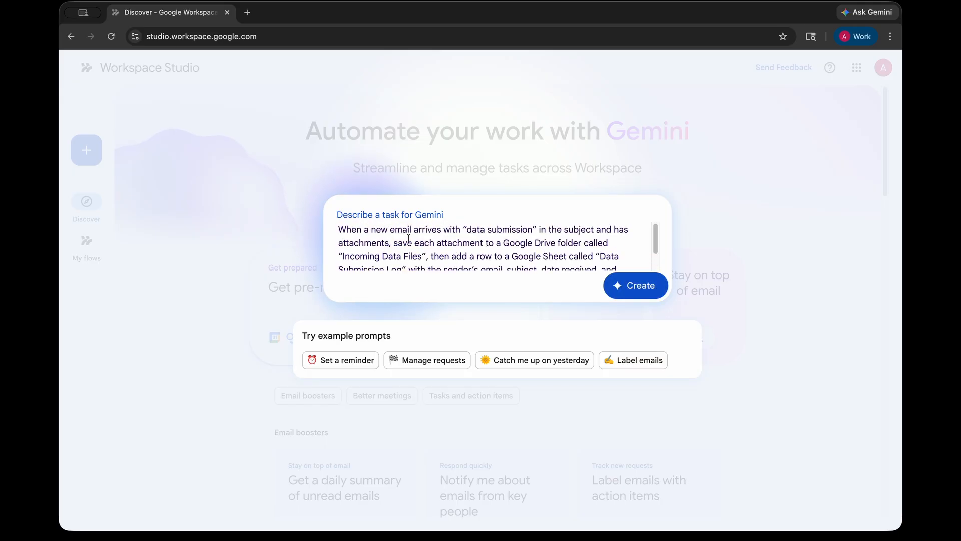
- Review the Gemini prompt, checking the subject condition, Drive folder, Google Sheet name and the details to log
drag(360, 232, 465, 230)
click(464, 229)
drag(561, 229, 637, 229)
click(638, 229)
drag(413, 243, 512, 244)
click(512, 244)
drag(404, 244, 529, 243)
click(530, 244)
scroll(589, 238, down, 1)
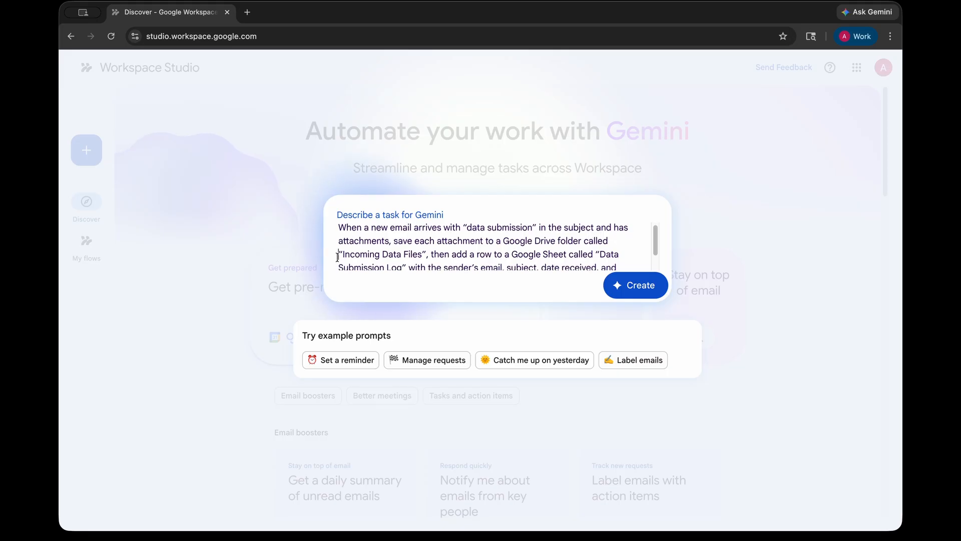
drag(339, 254, 428, 253)
click(428, 253)
click(545, 254)
scroll(546, 251, down, 1)
scroll(481, 248, down, 1)
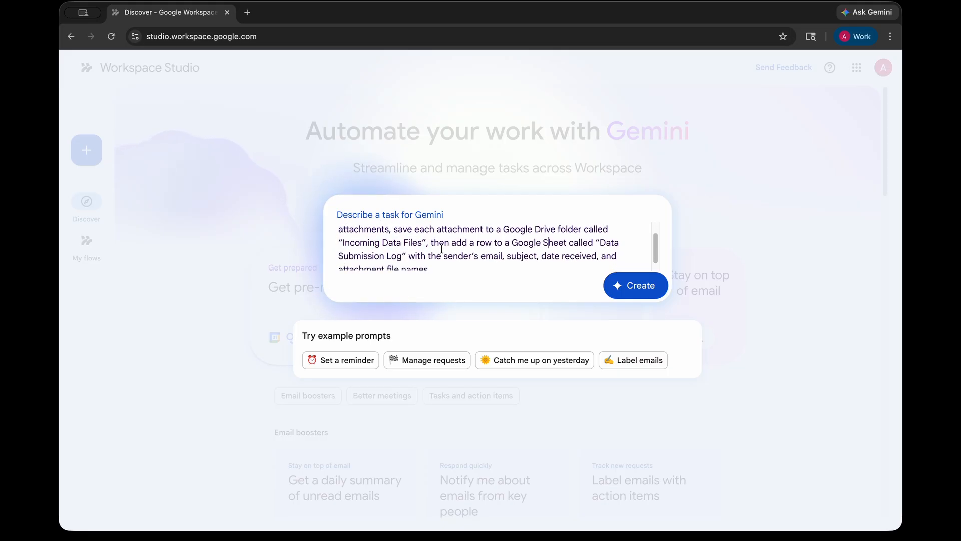
drag(405, 255, 585, 255)
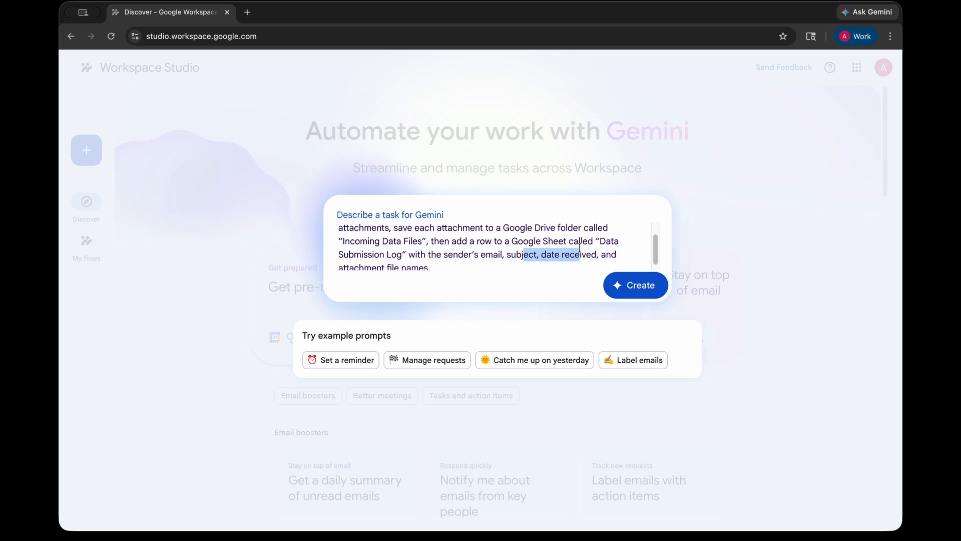
scroll(584, 250, down, 1)
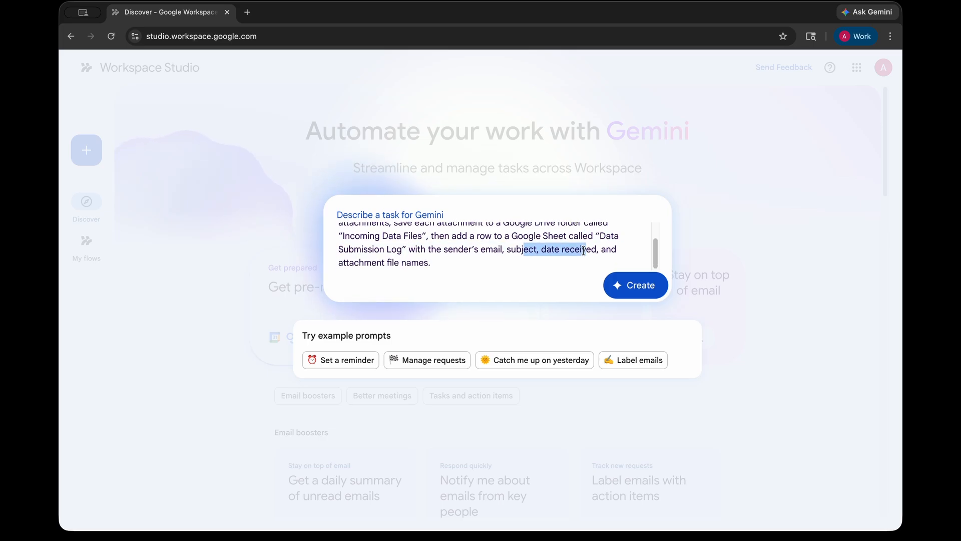
click(454, 259)
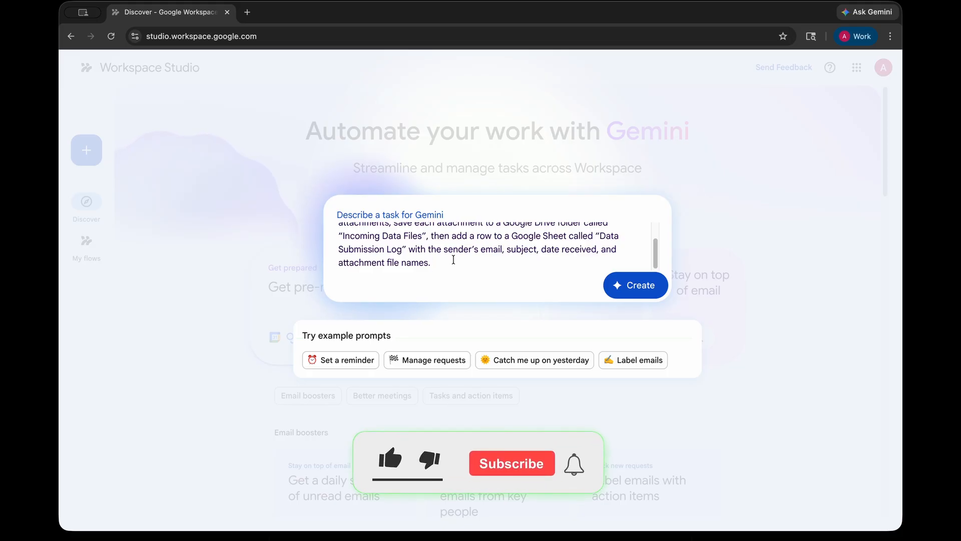
- Create the flow from the described Gemini task
scroll(524, 262, up, 1)
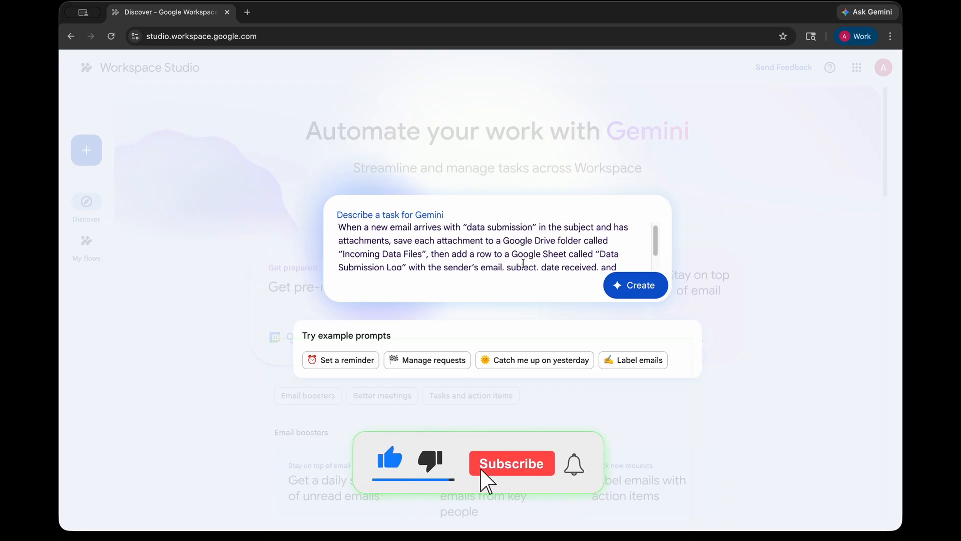
click(655, 289)
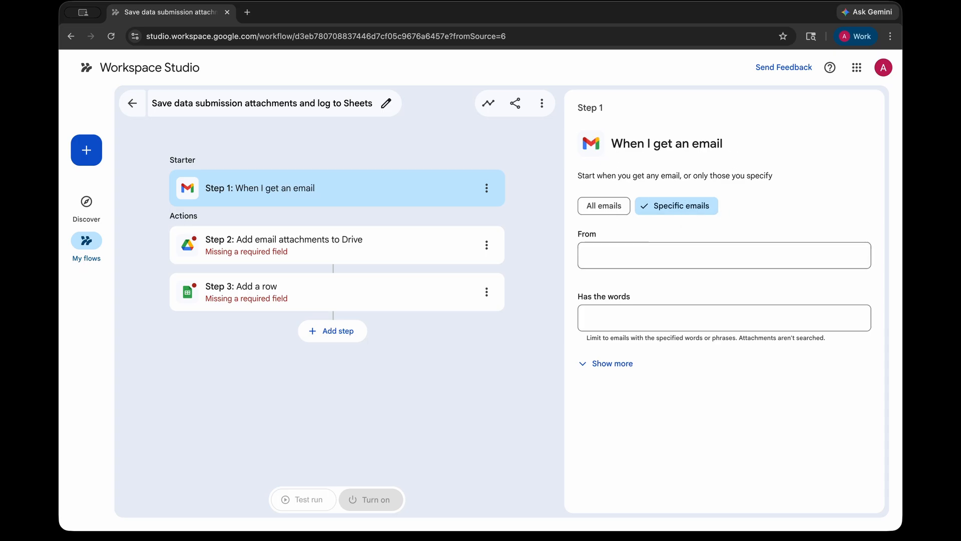
- In the email starter, expand the extra filters and limit it to emails that have the words "data submission"
click(626, 252)
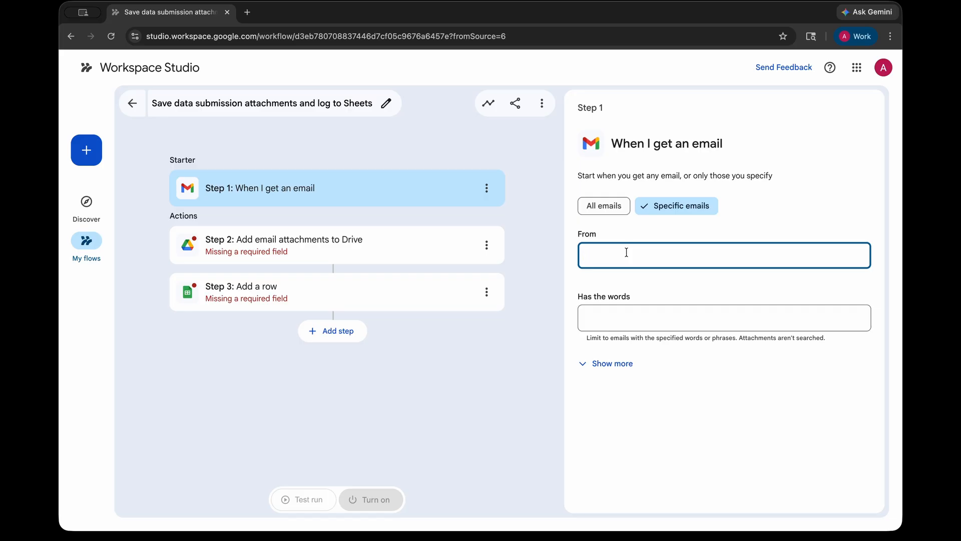
click(634, 318)
click(619, 363)
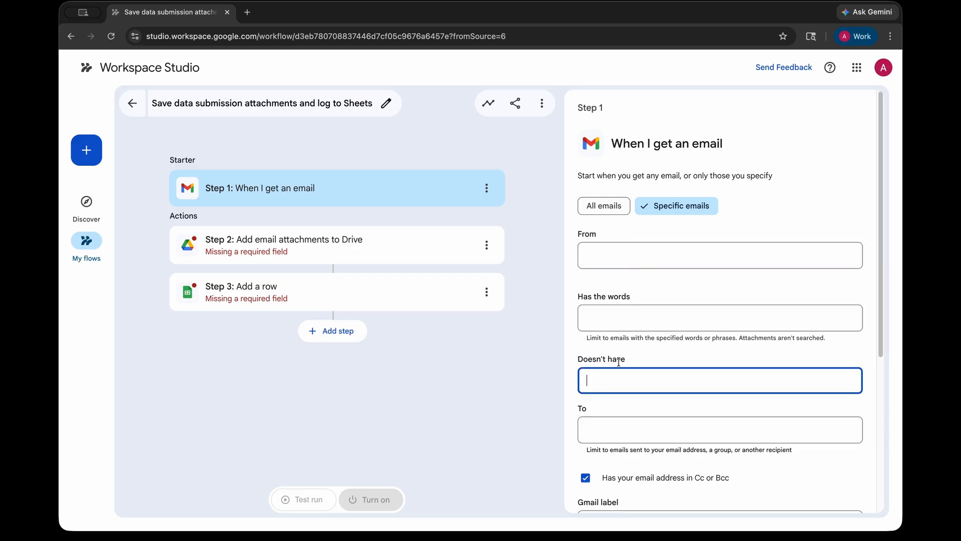
click(626, 311)
text(data submission)
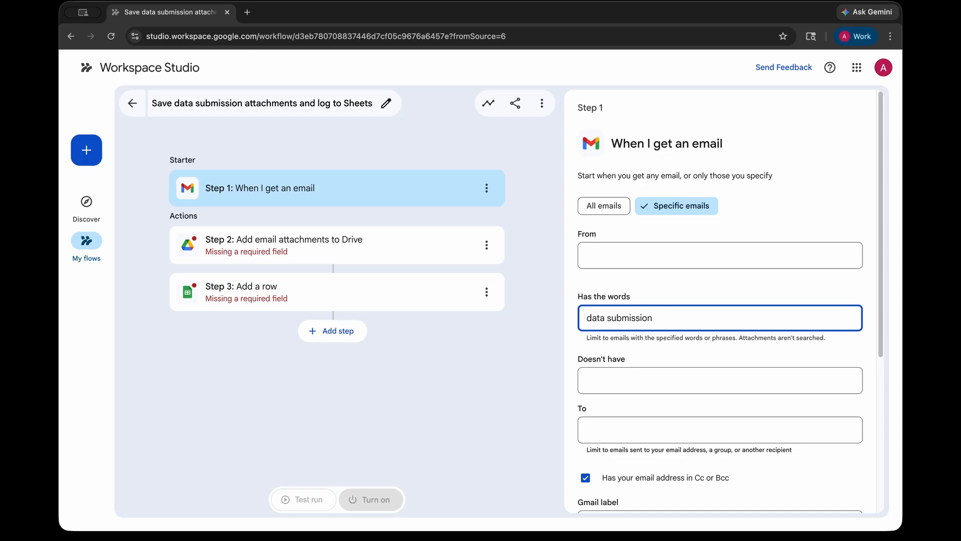
- Check the starter's remaining filters, including exclusions, recipient, Gmail label, attachment, subject and size, then collapse them
scroll(648, 344, down, 1)
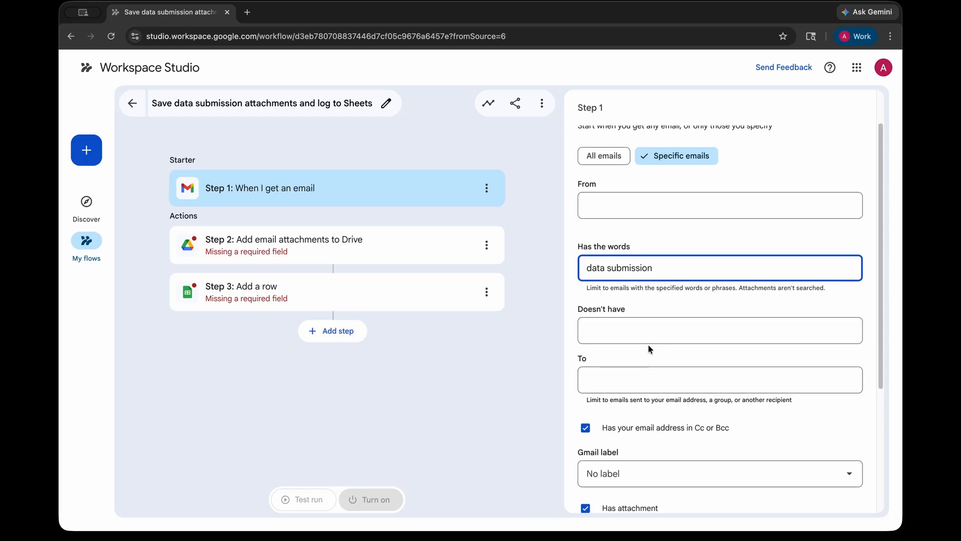
click(644, 330)
click(646, 373)
scroll(651, 340, down, 4)
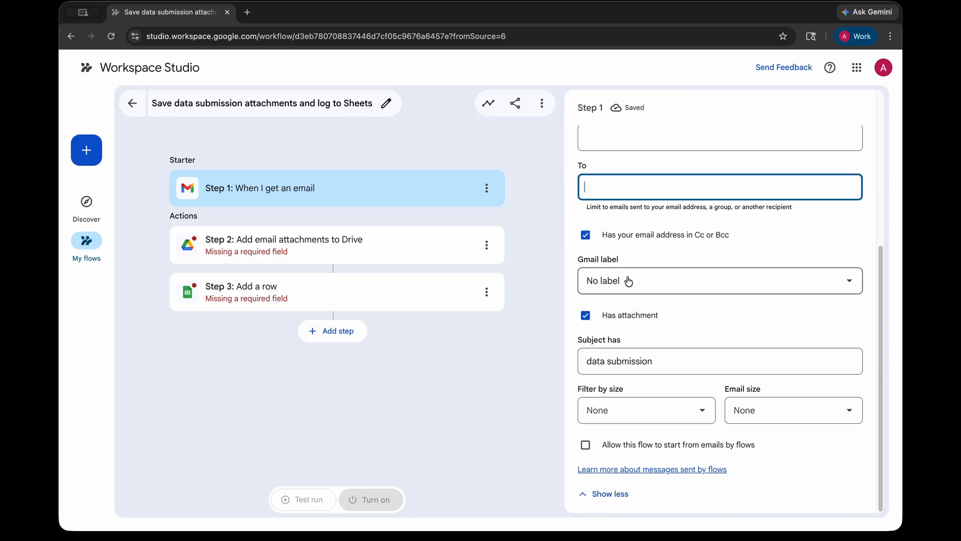
click(660, 281)
click(667, 261)
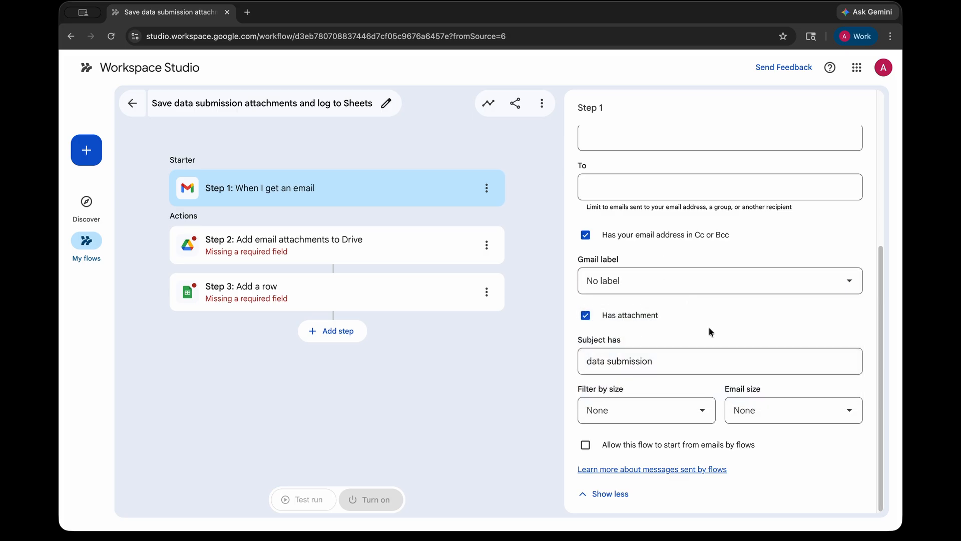
click(619, 494)
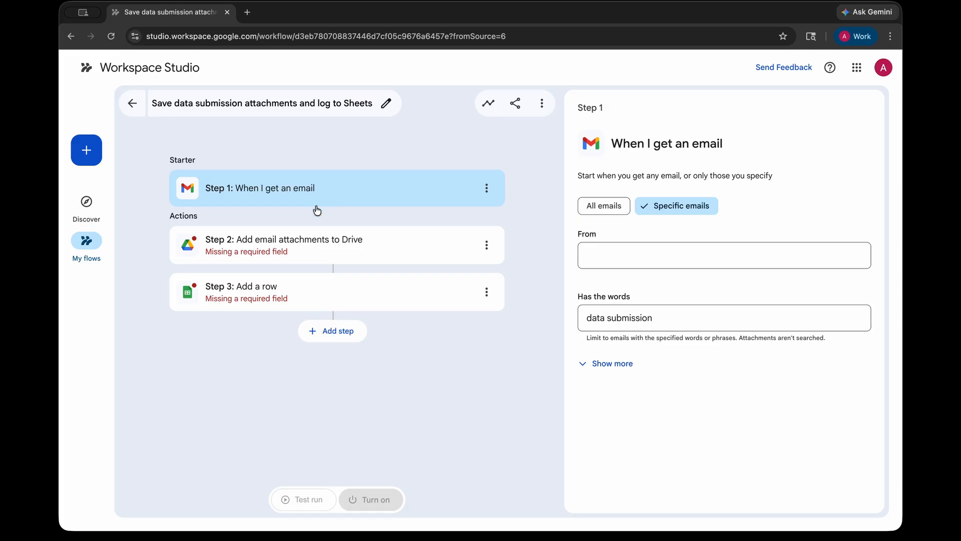
- In the Add email attachments to Drive step, set the save location to the "Incoming Data Files" folder in My Drive
click(311, 243)
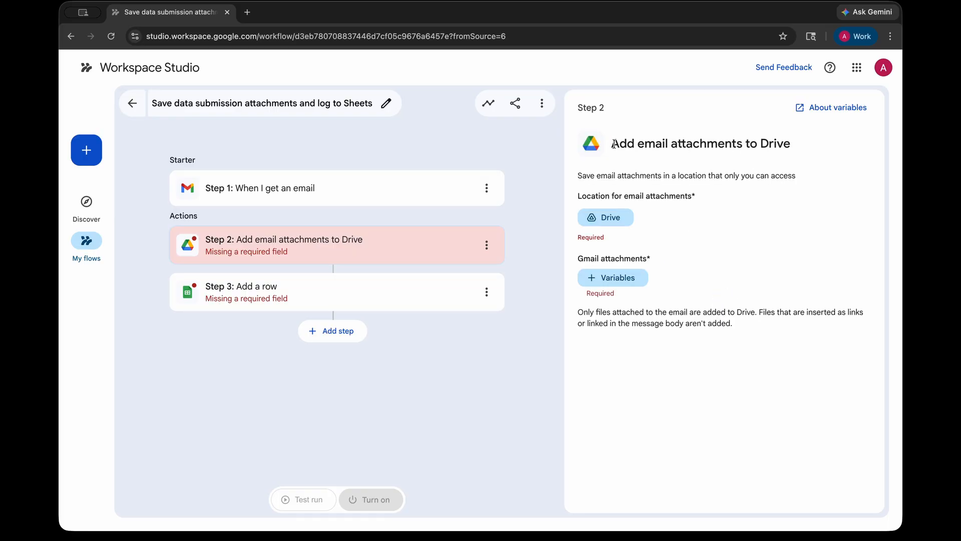
drag(616, 143, 831, 149)
click(832, 149)
click(611, 217)
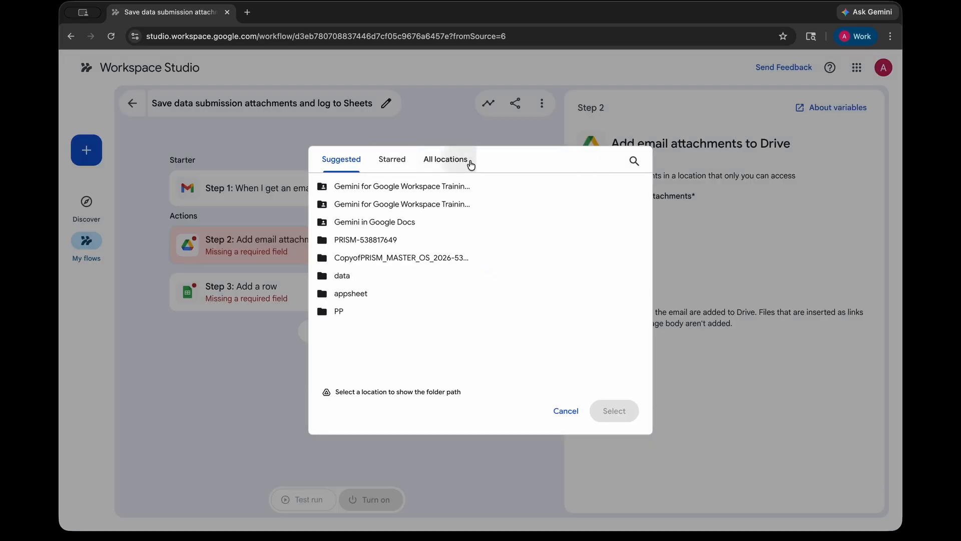
click(467, 160)
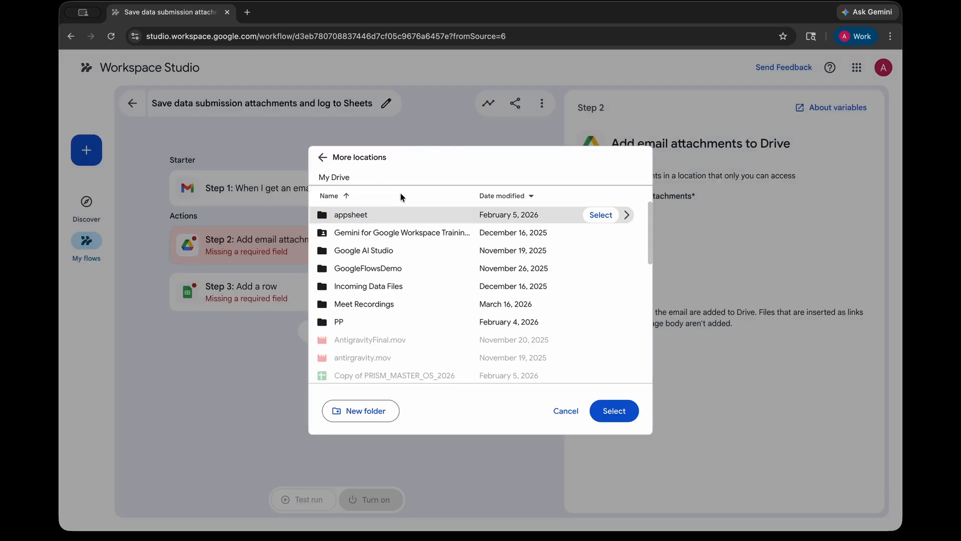
click(389, 288)
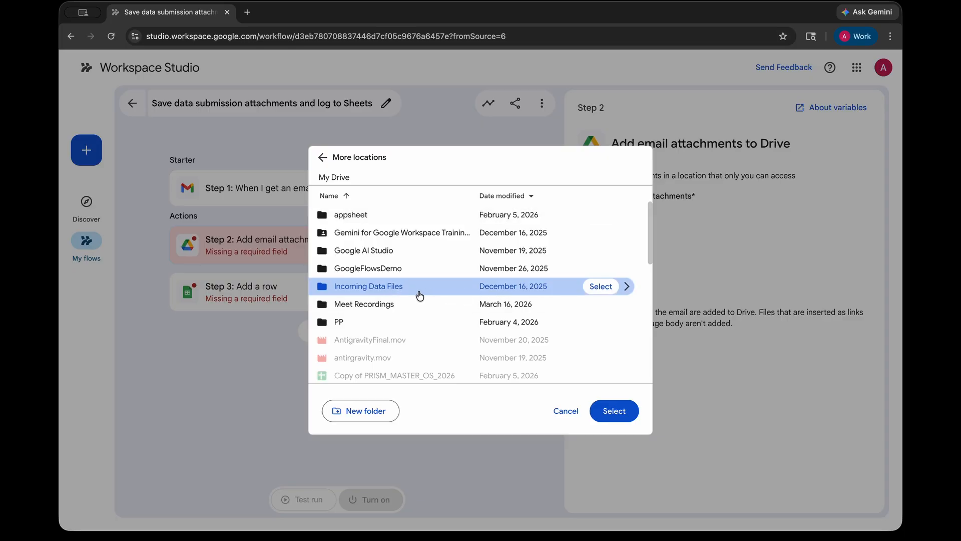
click(601, 286)
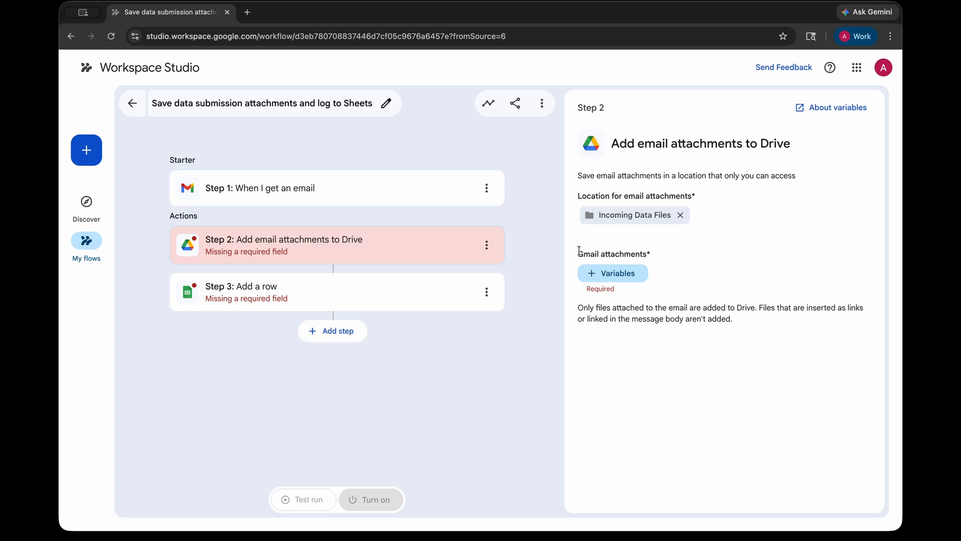
- Set the Drive step's Gmail attachments to the Email attachments variable from Step 1: When I get an email
drag(579, 250, 672, 249)
click(672, 249)
drag(574, 257, 685, 255)
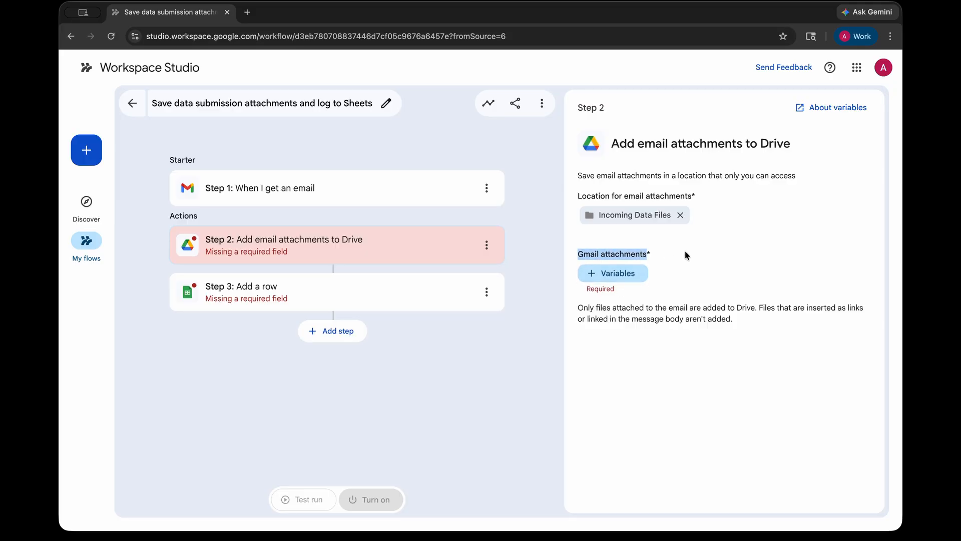
click(685, 255)
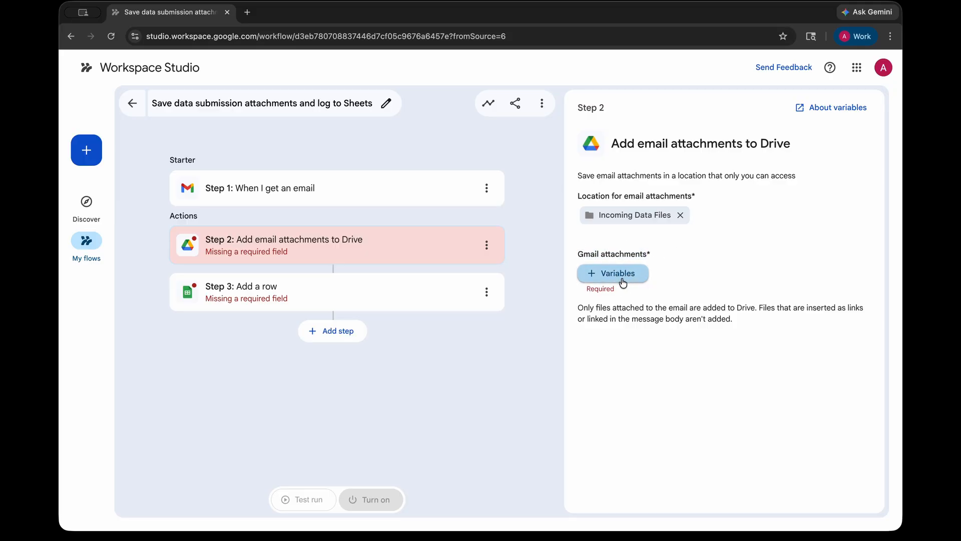
click(624, 283)
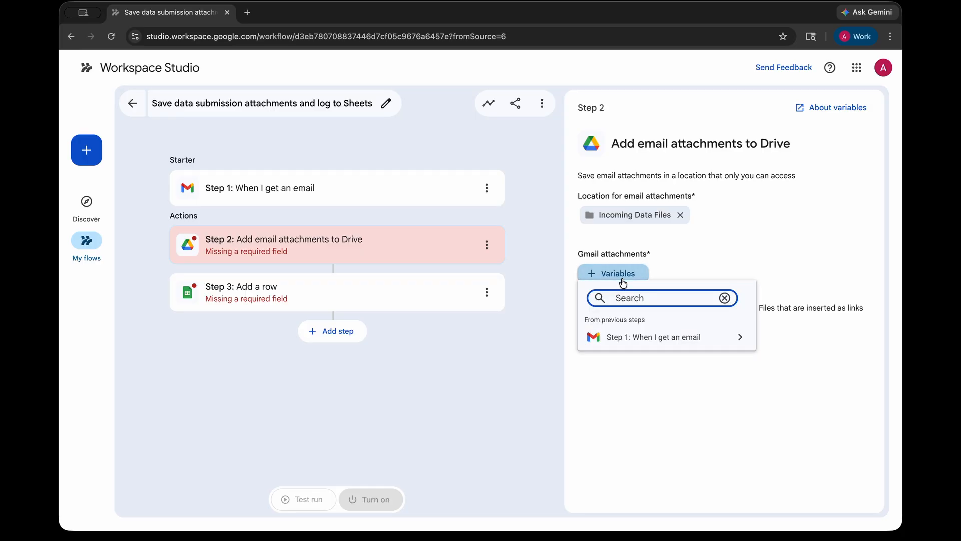
click(585, 323)
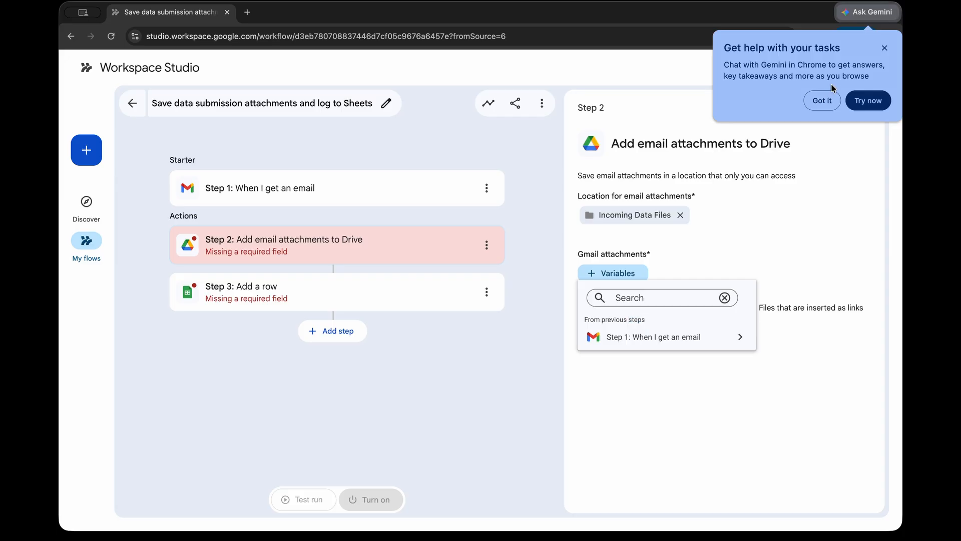
click(822, 98)
click(621, 274)
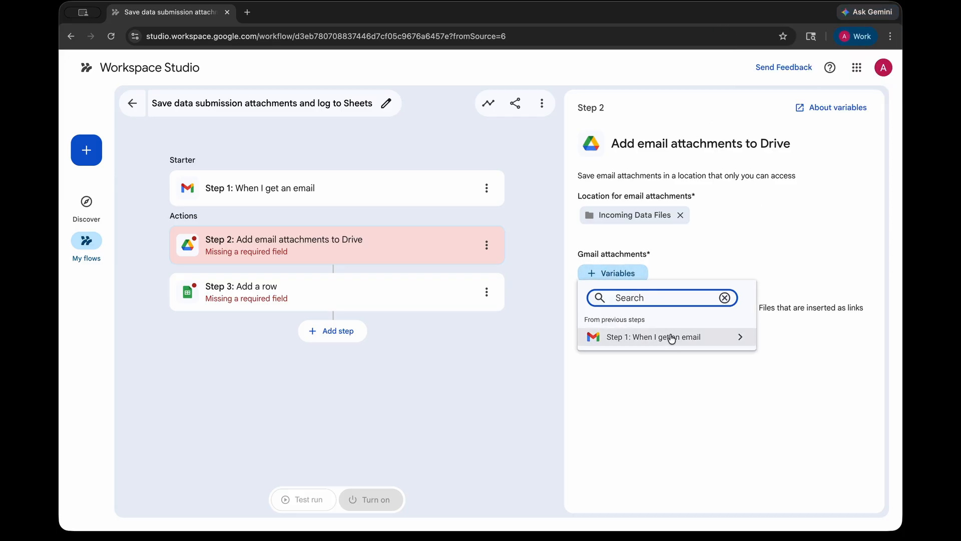
click(643, 341)
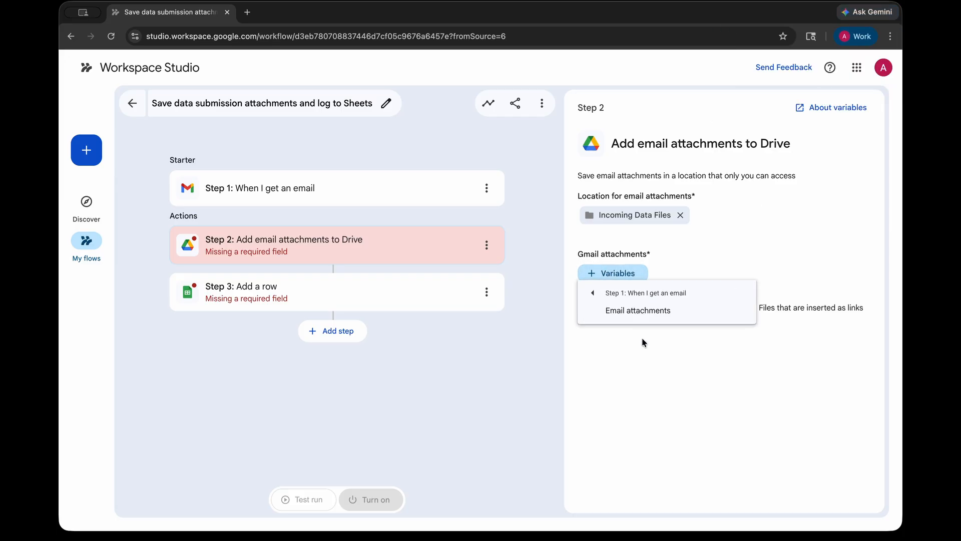
click(629, 311)
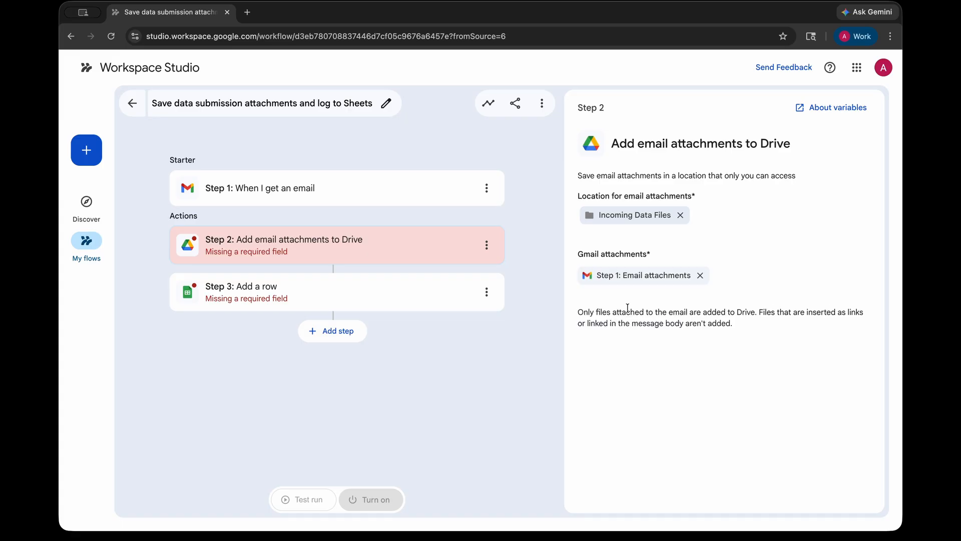
drag(582, 304, 766, 325)
click(756, 320)
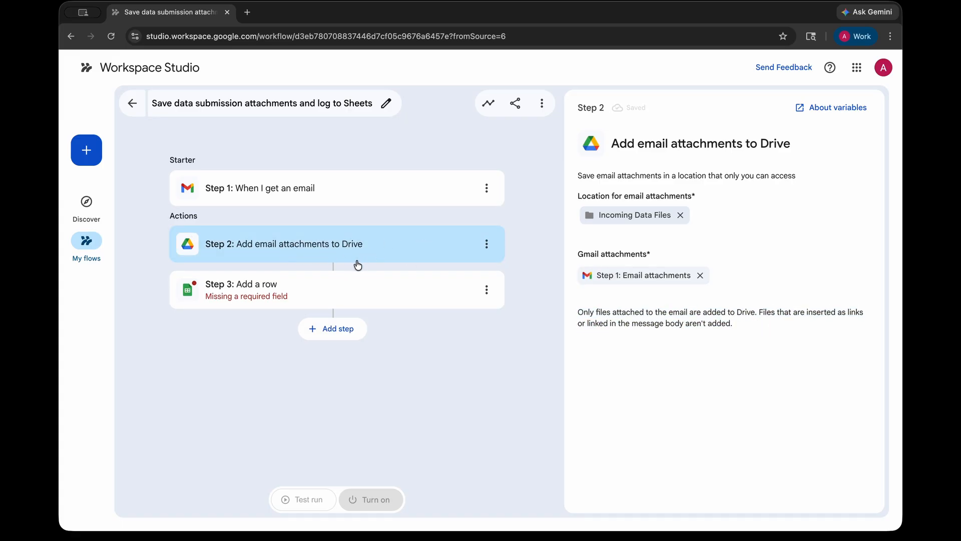
- Configure the Add a row step to use Sheet1 of the Data Submission Log spreadsheet and add rows after the last data row
click(333, 295)
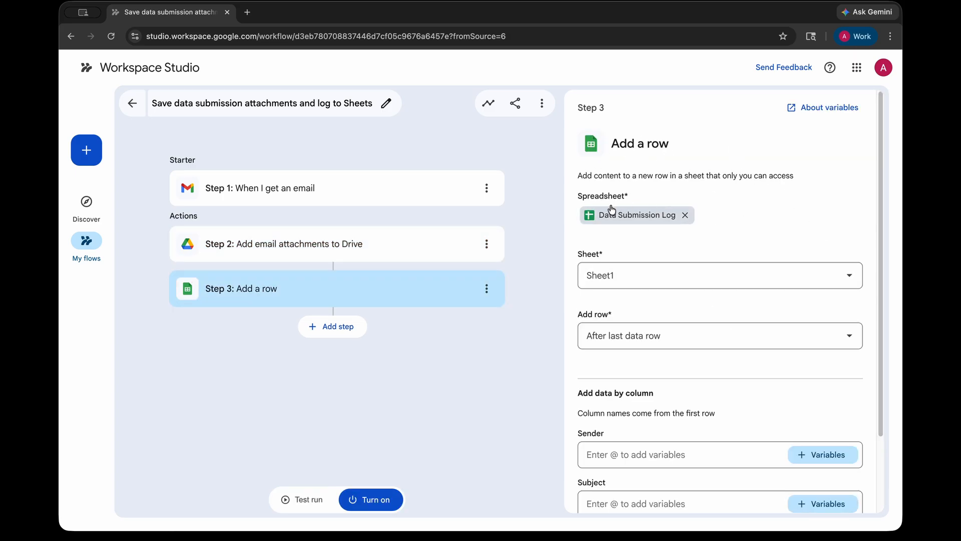
click(627, 274)
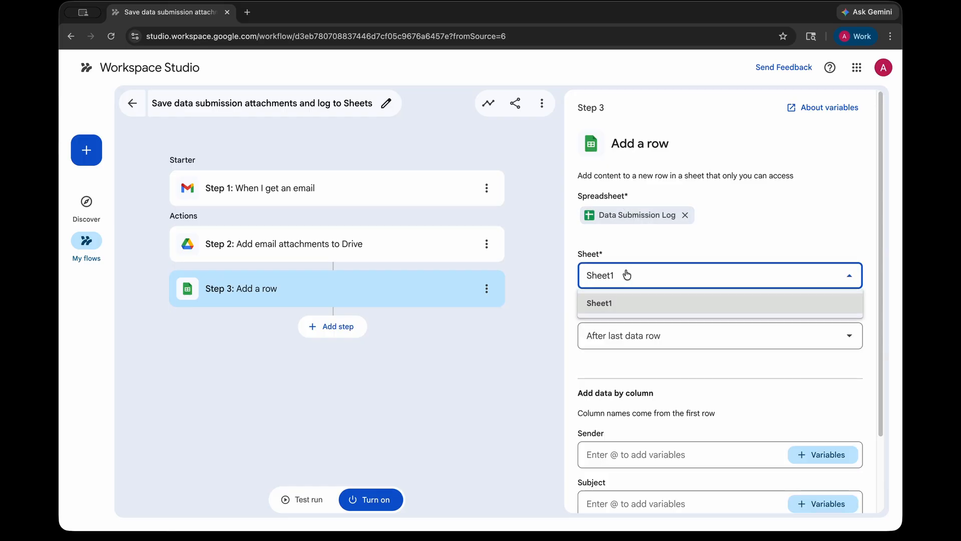
click(617, 301)
click(620, 330)
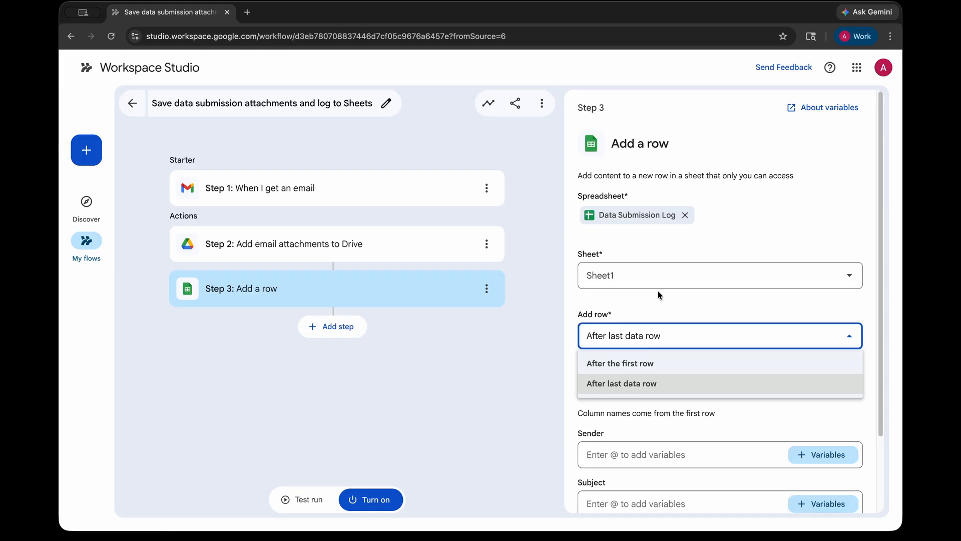
click(625, 382)
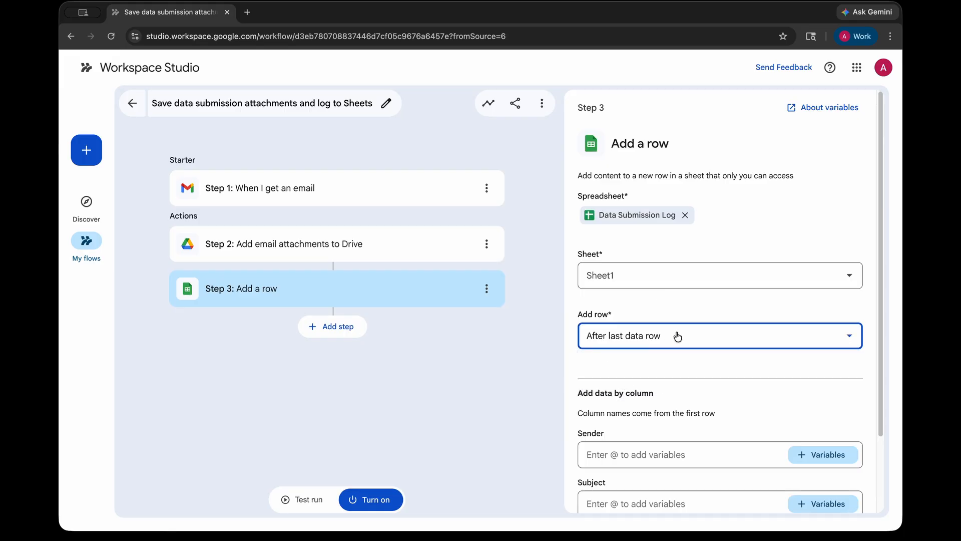
click(656, 358)
- Examine the Add a row step's column data fields and the note on where the column names come from
scroll(677, 355, down, 2)
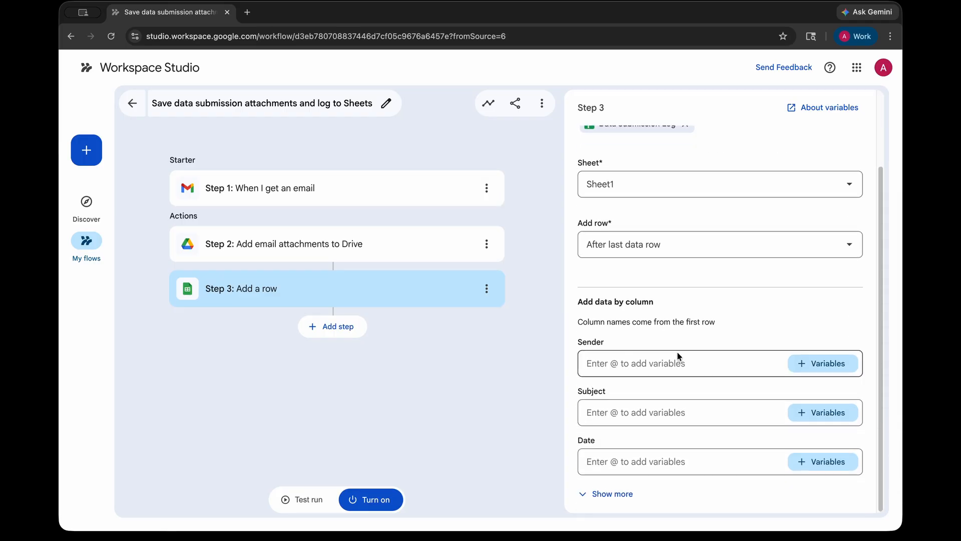
scroll(611, 245, up, 2)
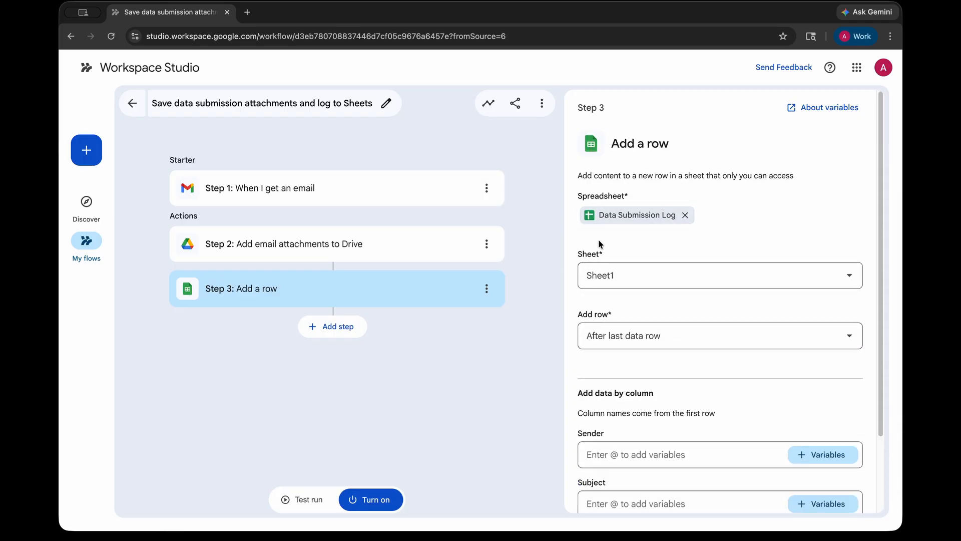
scroll(715, 242, down, 2)
drag(578, 300, 762, 326)
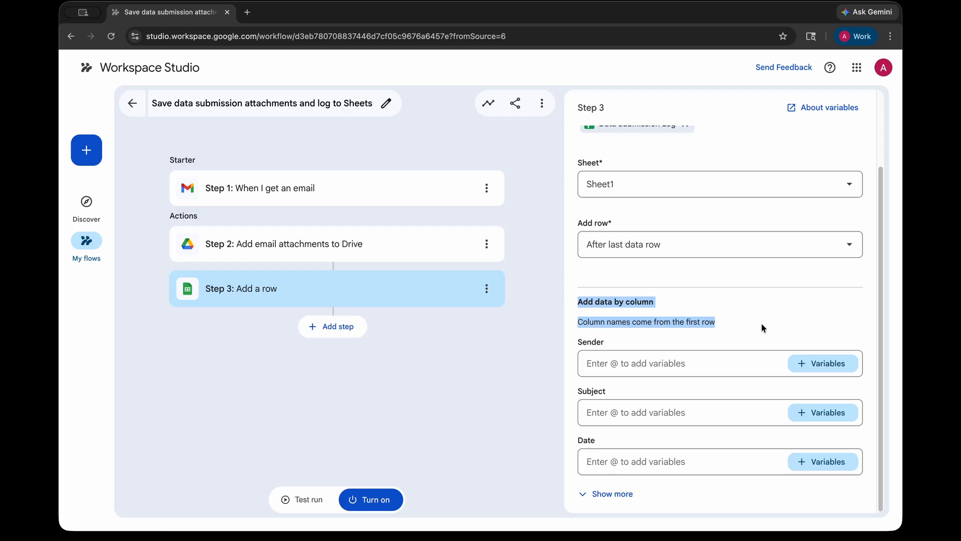
click(761, 328)
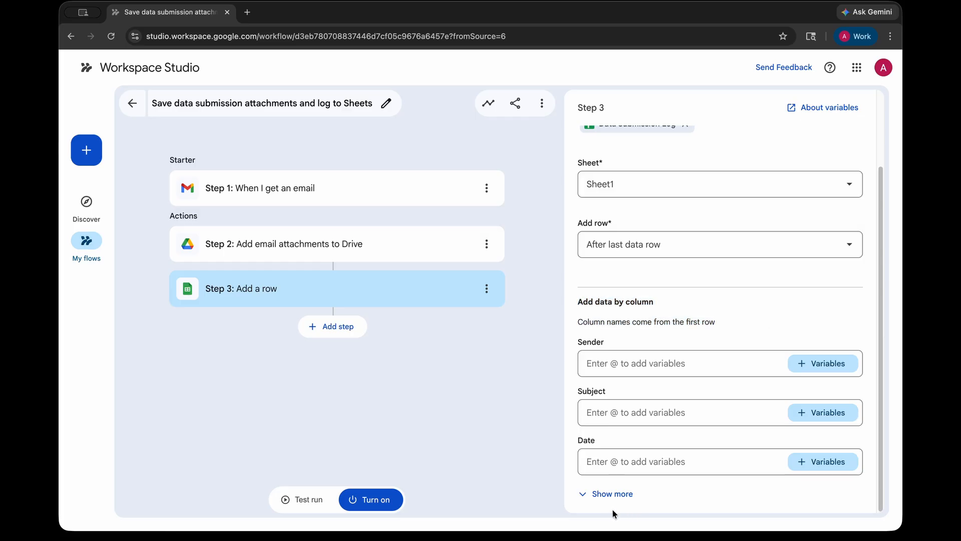
- Expand the Add a row step's column data to reveal every column field, including Files Name
click(612, 495)
click(656, 437)
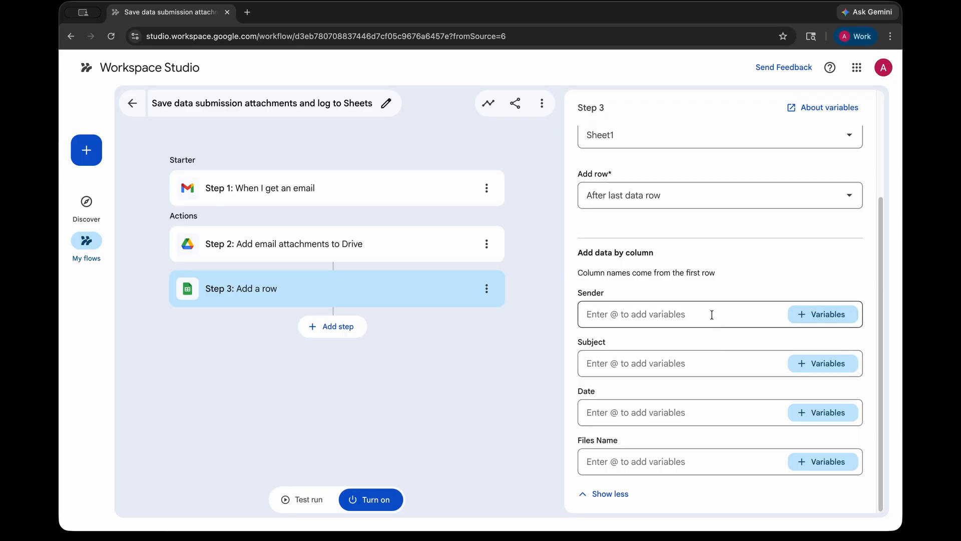
click(675, 316)
click(726, 286)
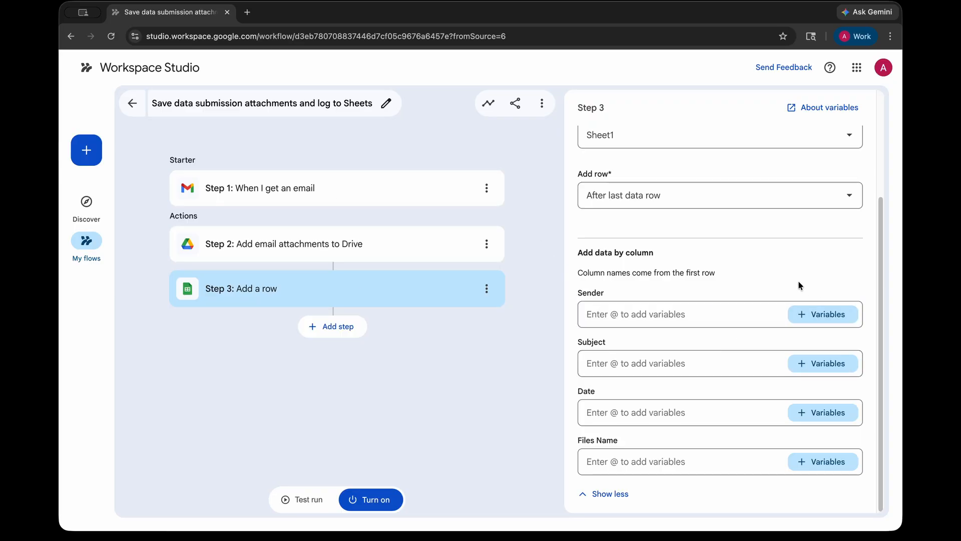
- Fill the Sender column with the Email ID variable from Step 1: When I get an email
click(815, 312)
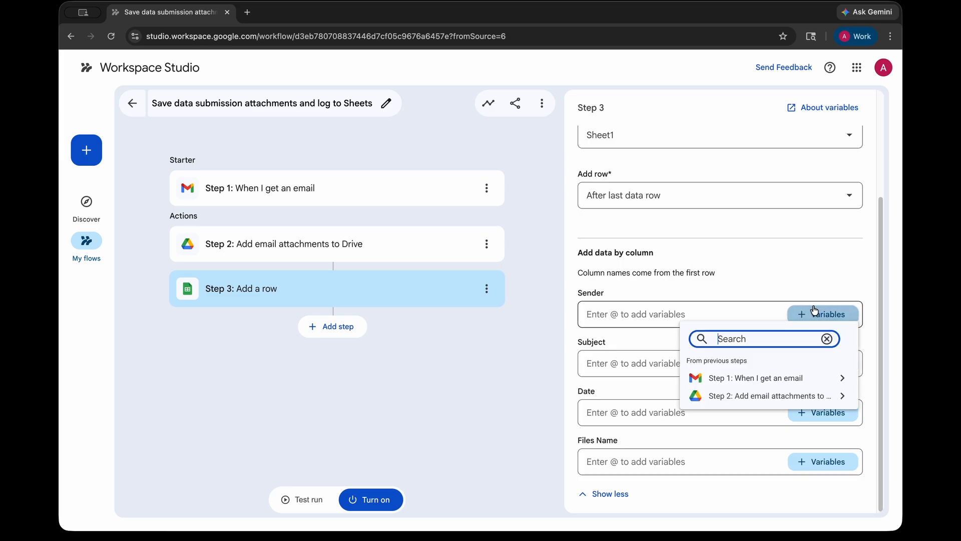
click(775, 379)
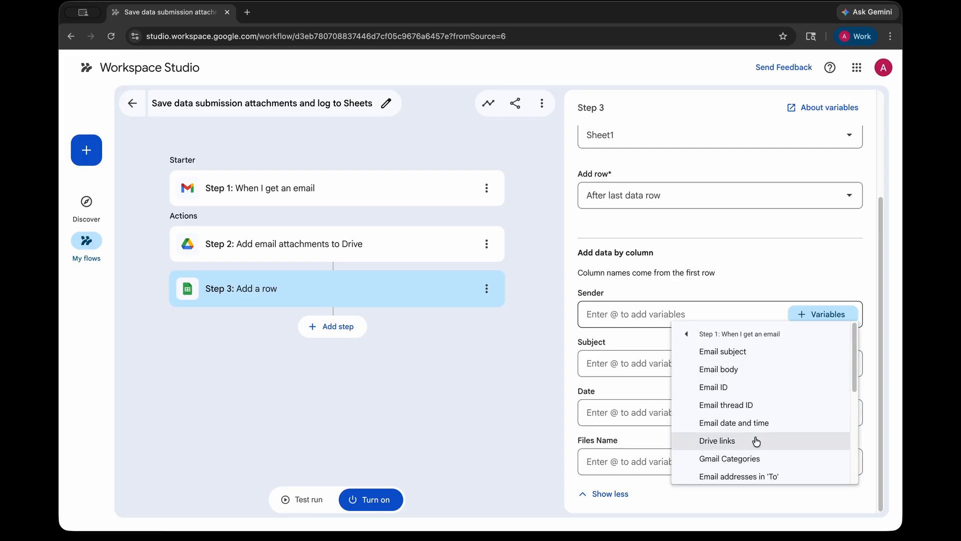
scroll(753, 441, down, 2)
scroll(757, 438, down, 2)
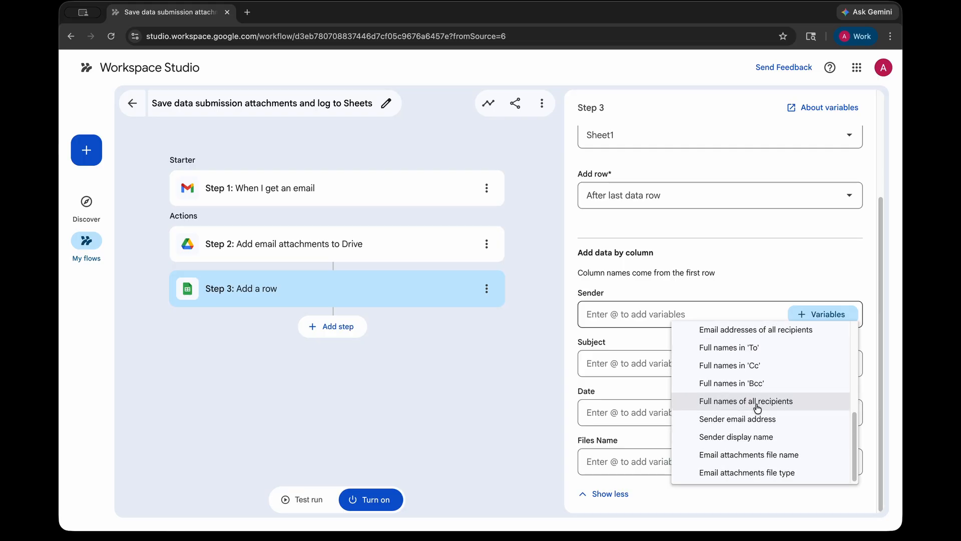
scroll(758, 414, up, 5)
scroll(758, 414, up, 2)
scroll(656, 345, down, 2)
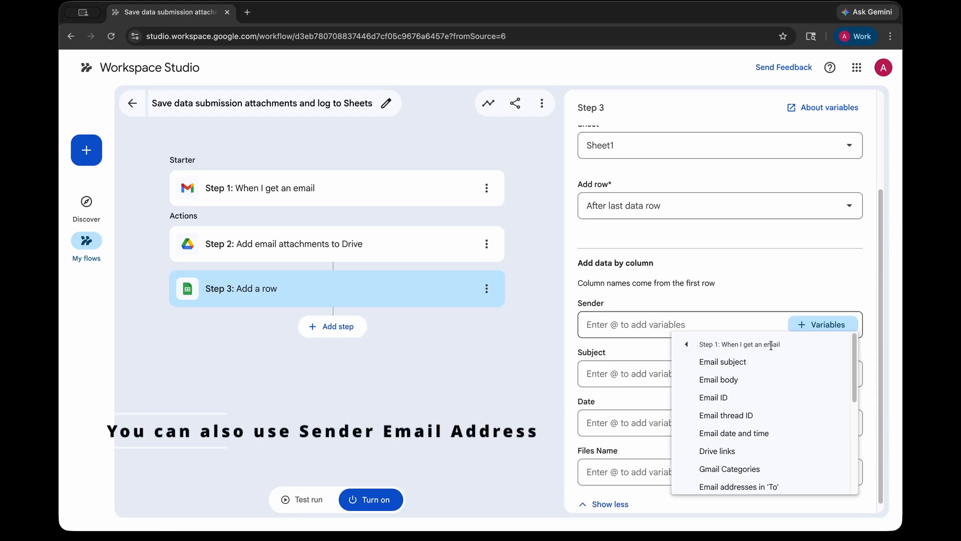
click(736, 398)
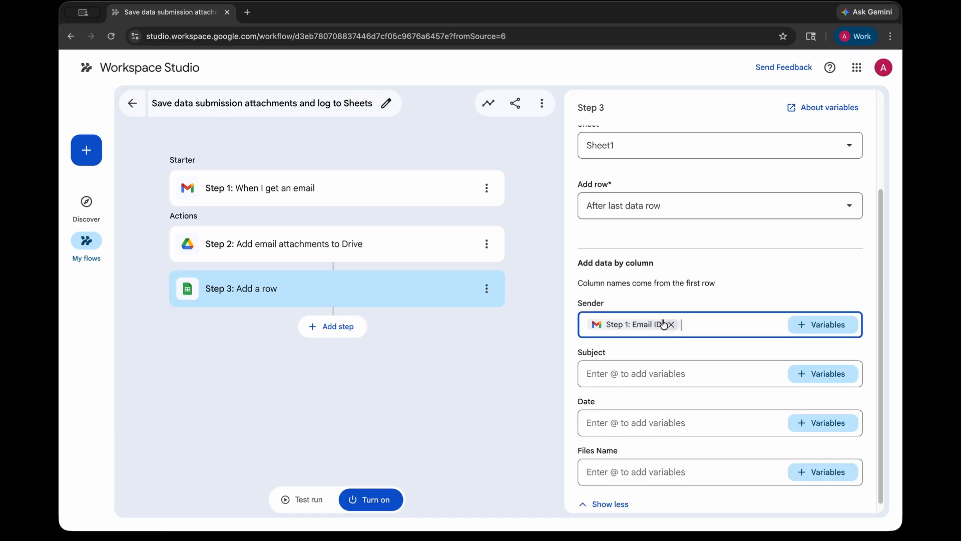
scroll(651, 358, down, 1)
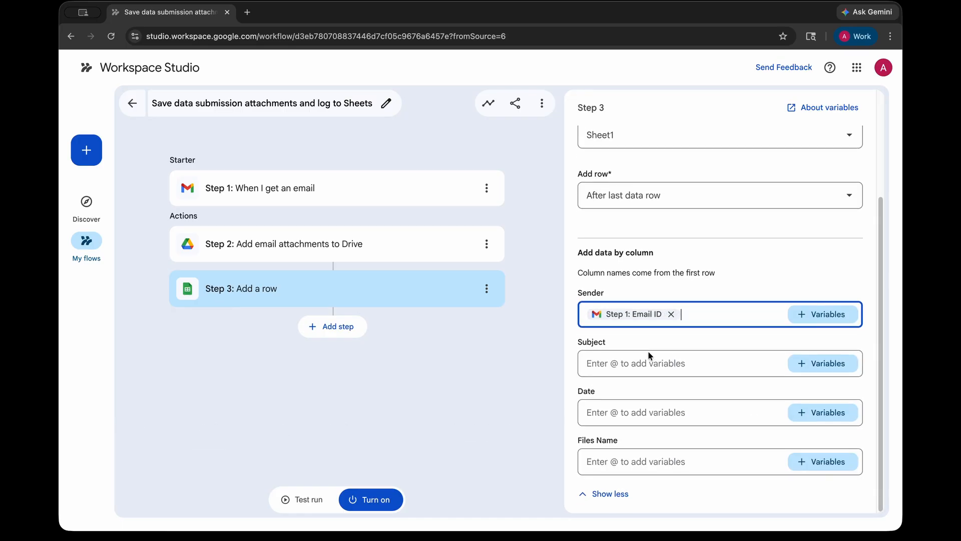
- Fill the Subject column with Step 1's Email subject variable and the Date column with its Email date and time variable
click(678, 370)
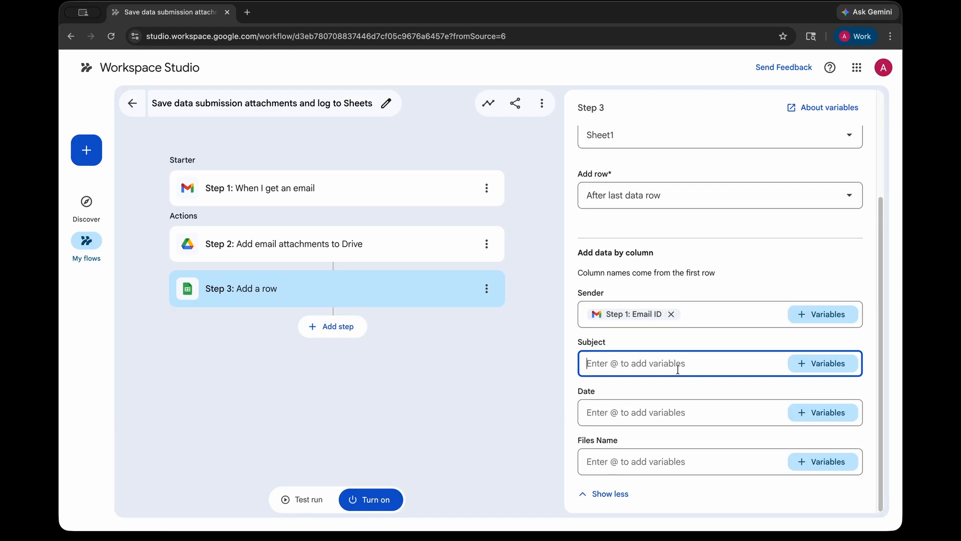
click(831, 363)
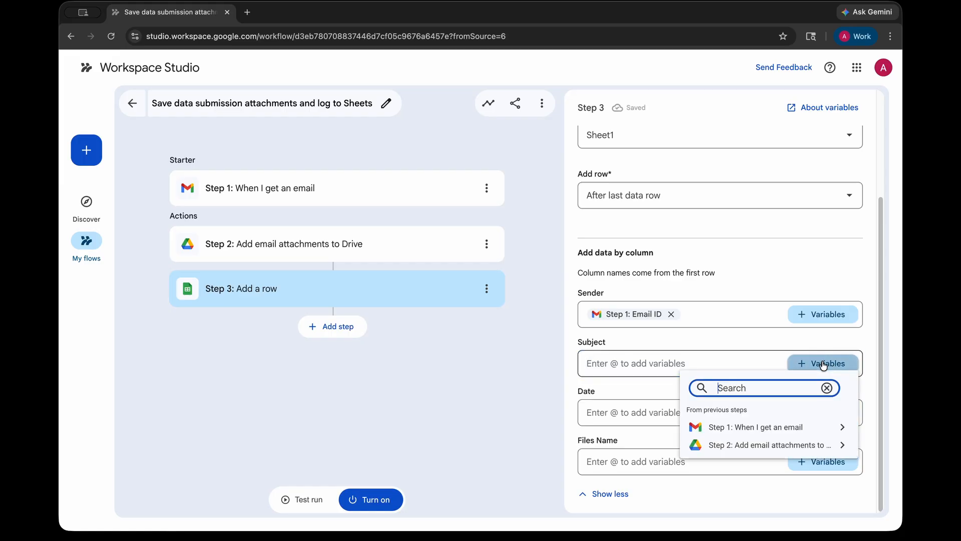
click(744, 428)
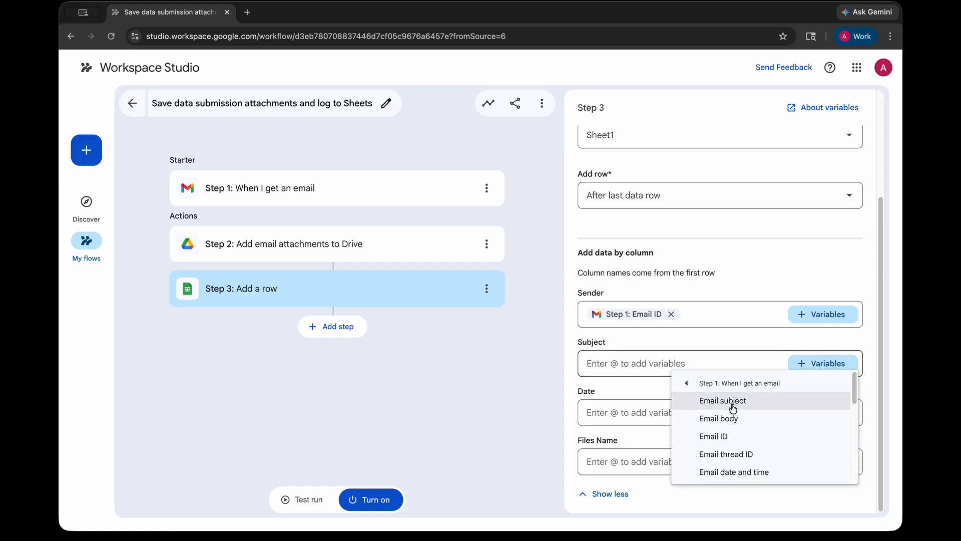
click(733, 403)
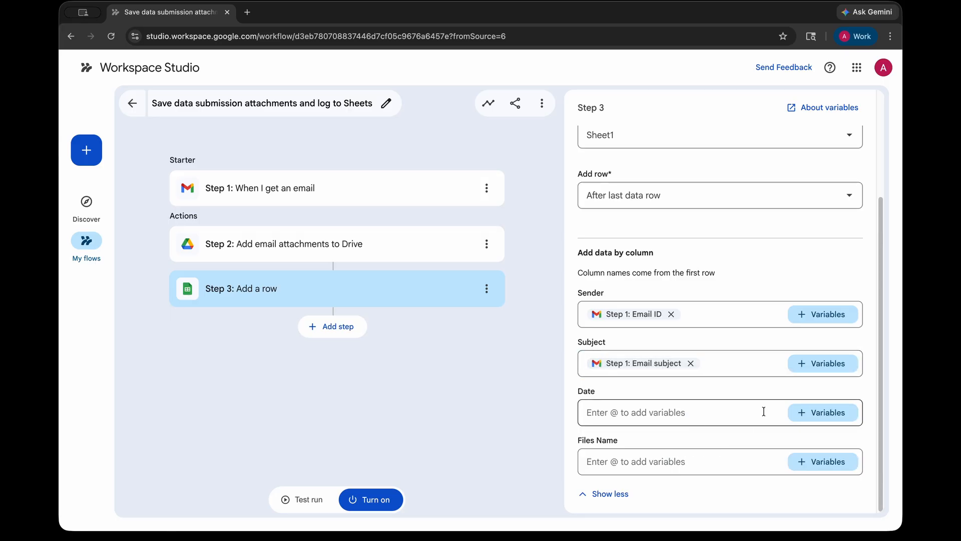
click(804, 413)
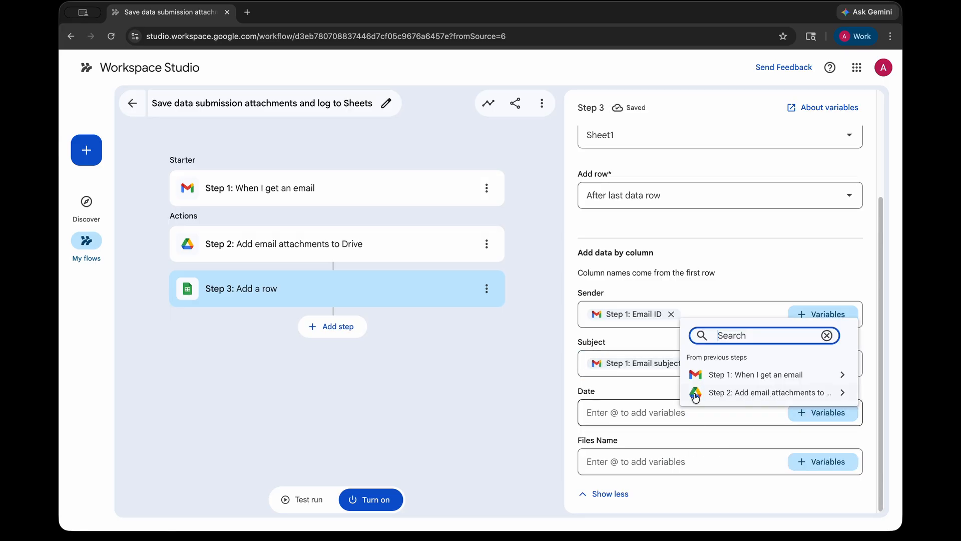
click(765, 377)
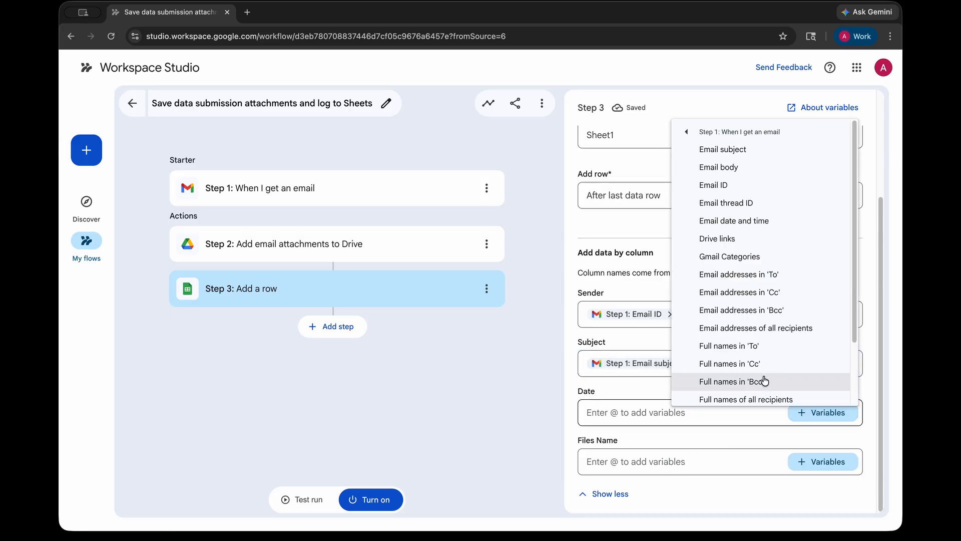
click(730, 222)
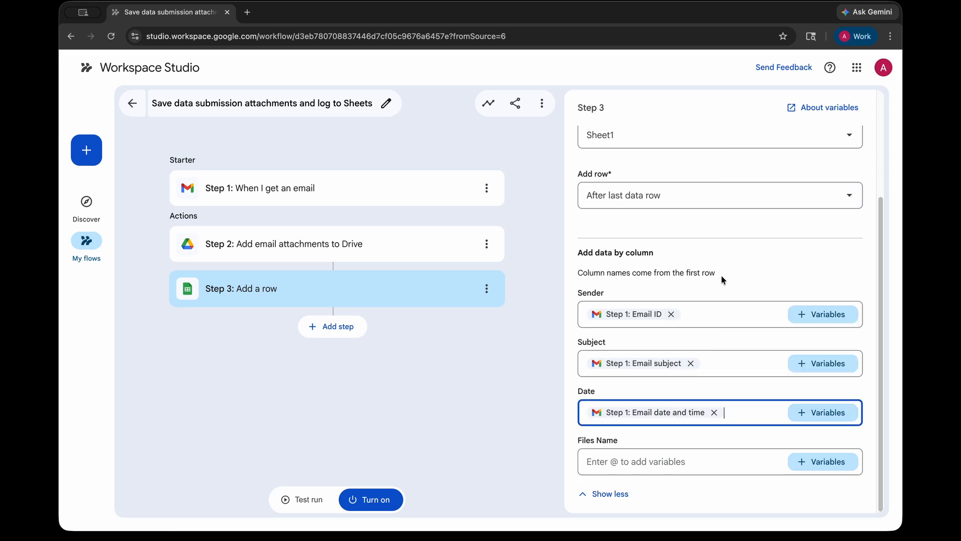
- Fill the Files Name column with the Email attachments file name variable from Step 1
click(809, 467)
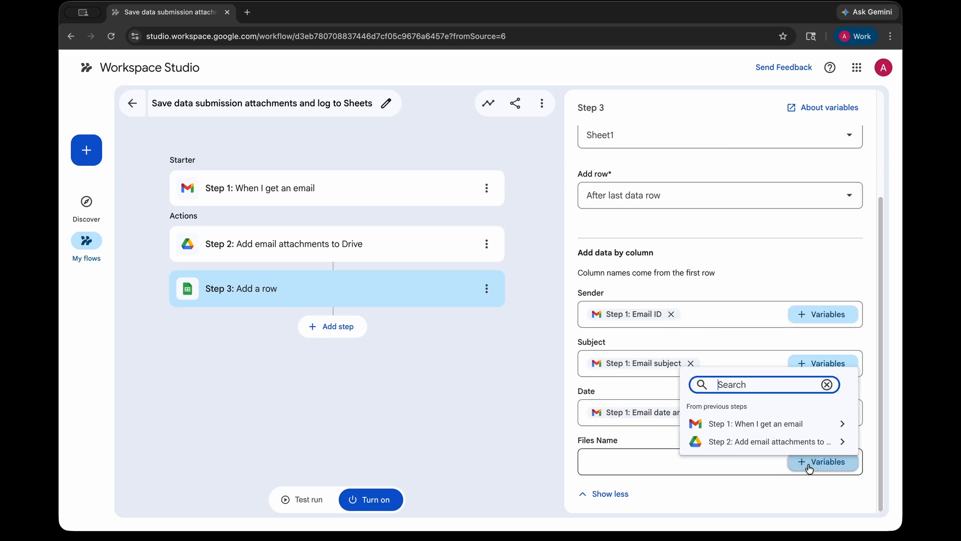
click(748, 424)
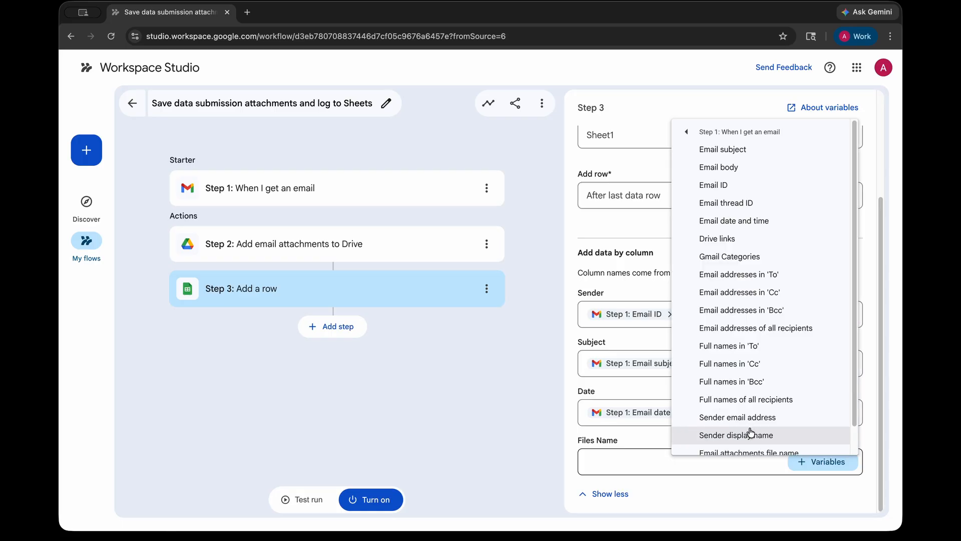
scroll(726, 416, down, 2)
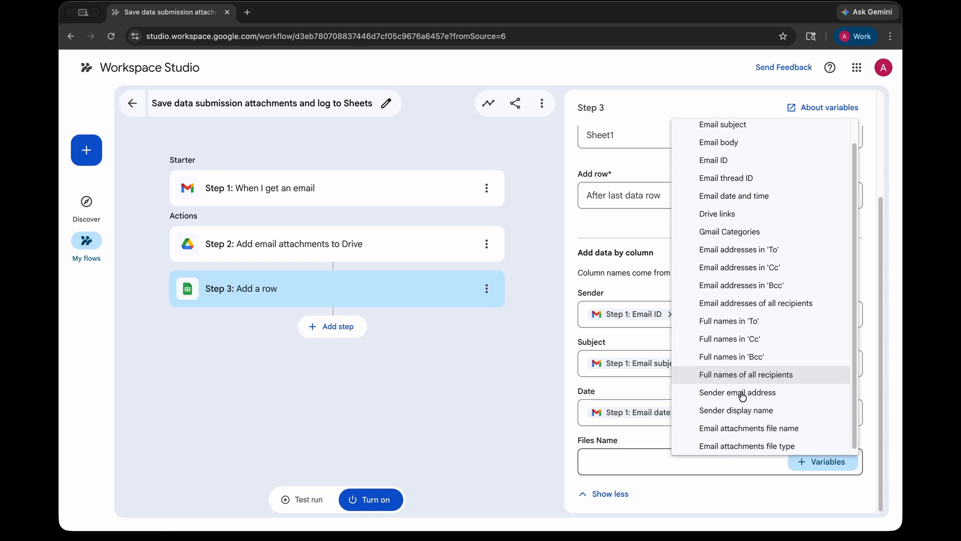
click(742, 425)
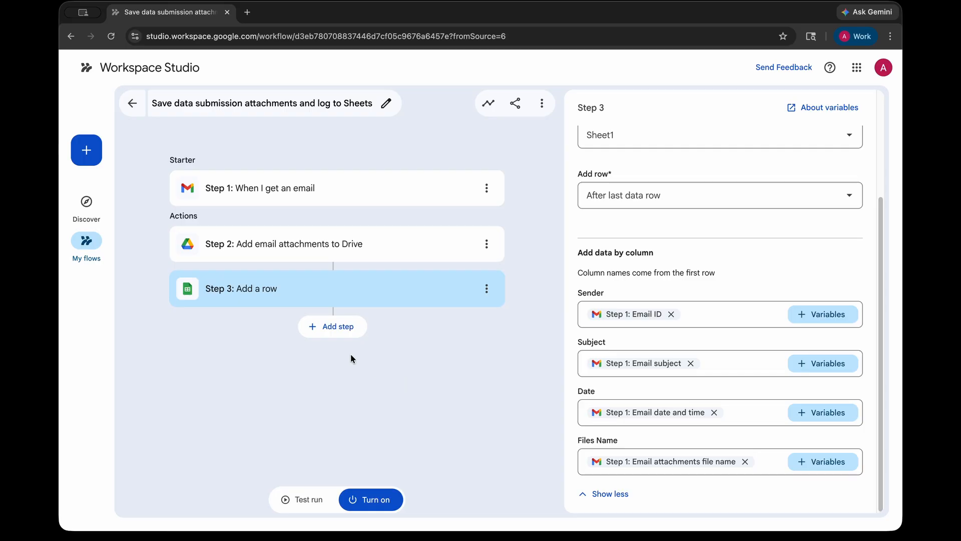
- Add a Summarize step after Add a row and set it to summarize Content from previous steps
click(335, 326)
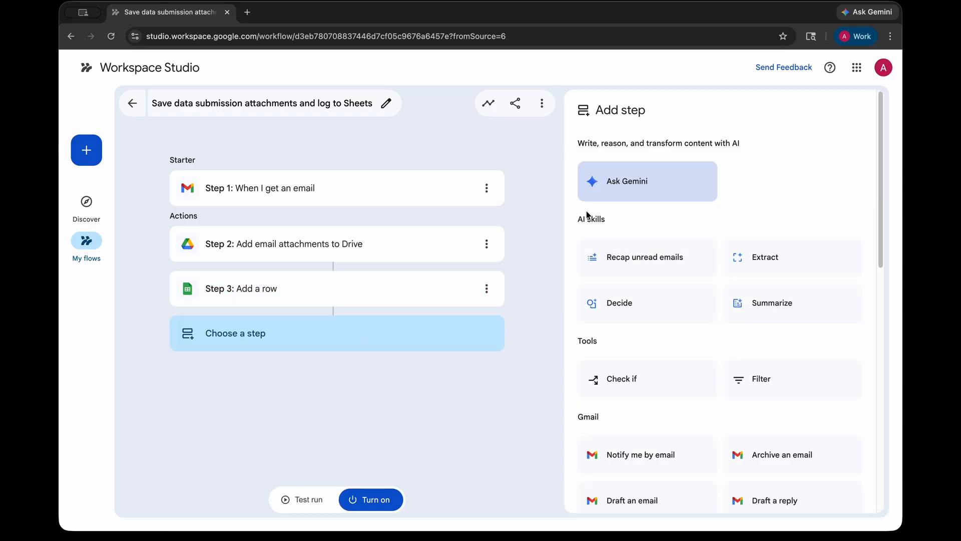
click(774, 312)
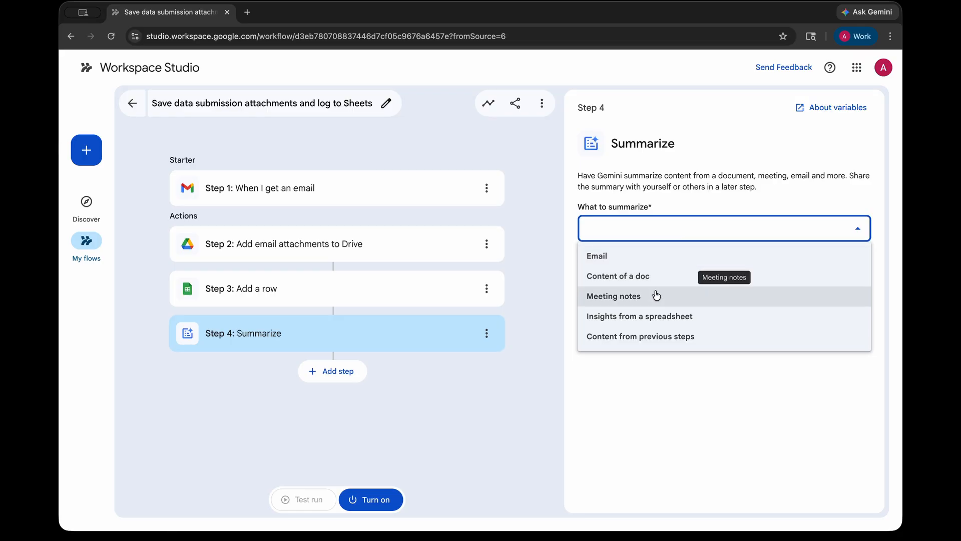
click(649, 333)
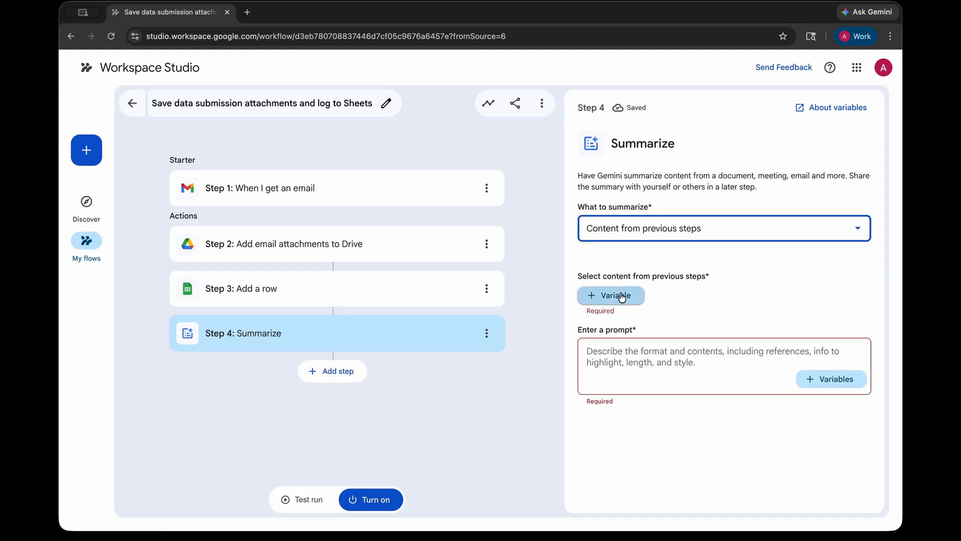
click(683, 290)
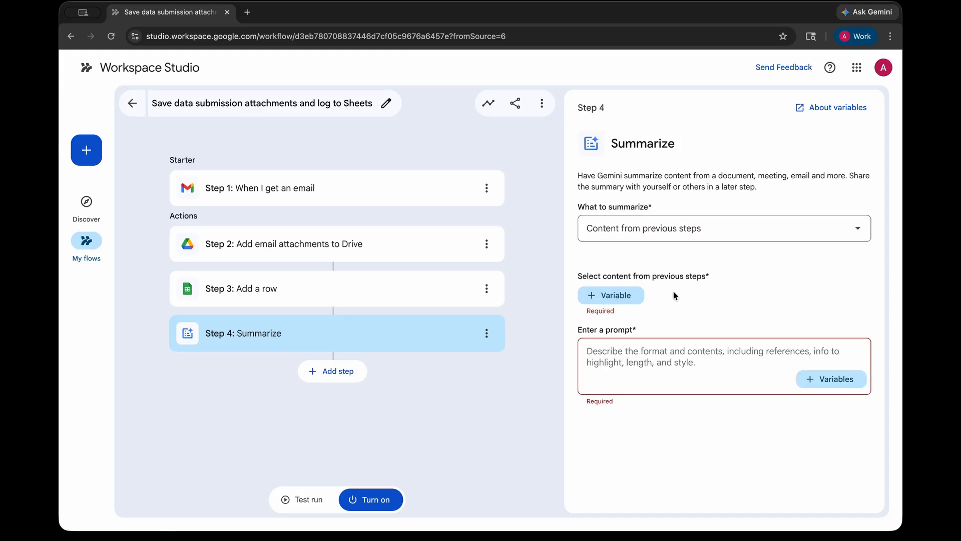
- Set the content for the Summarize step to the Links to the files variable from Step 2: Add email attachments to Drive
click(621, 298)
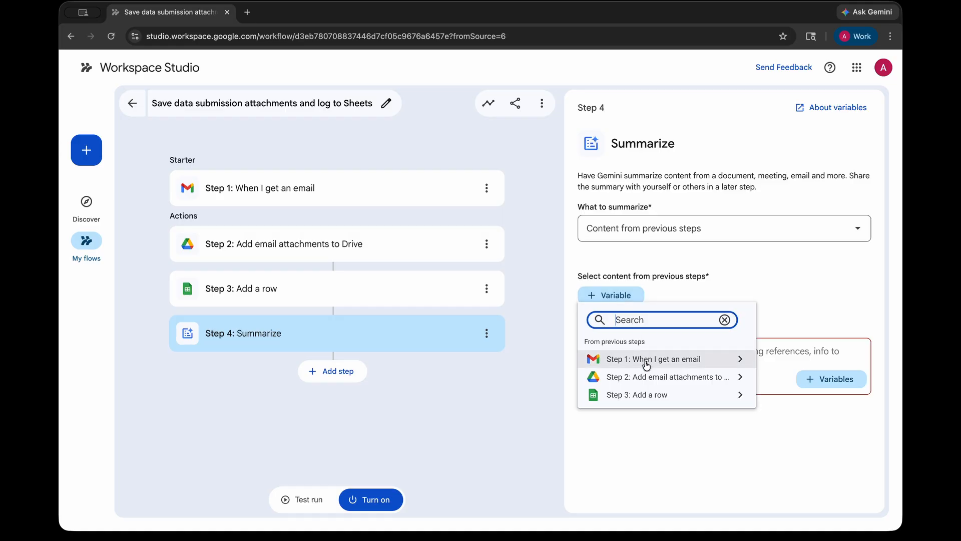
click(648, 378)
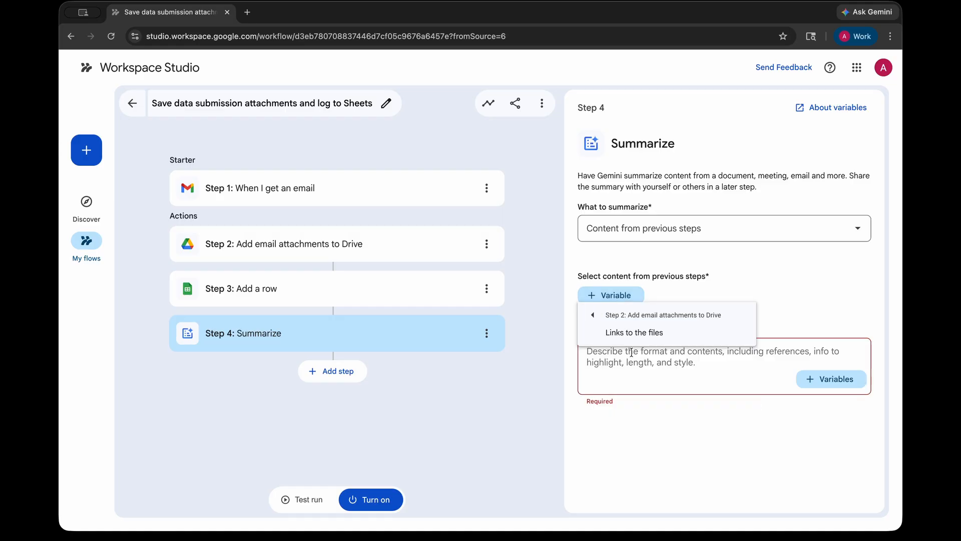
click(620, 331)
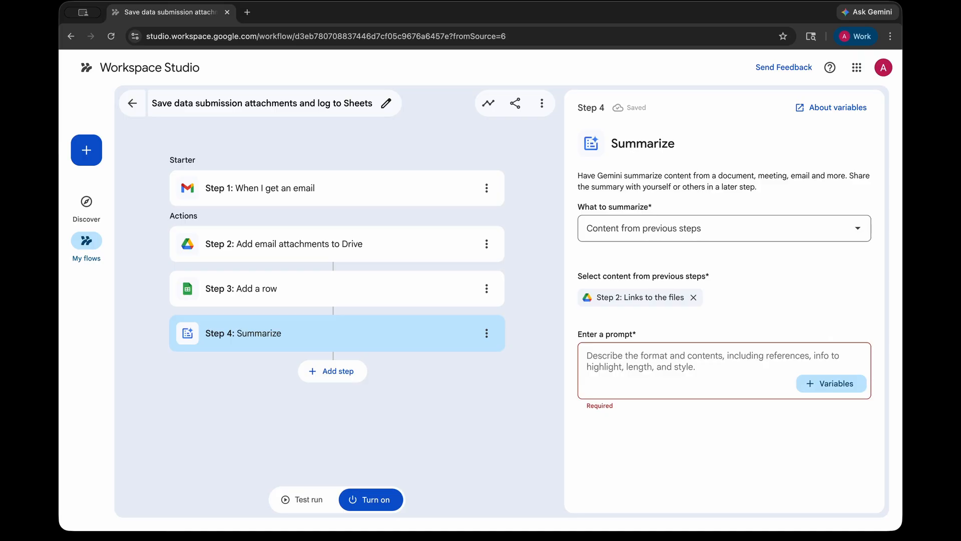
- Enter the Summarize prompt "Summarize the key insights from the data file"
click(695, 373)
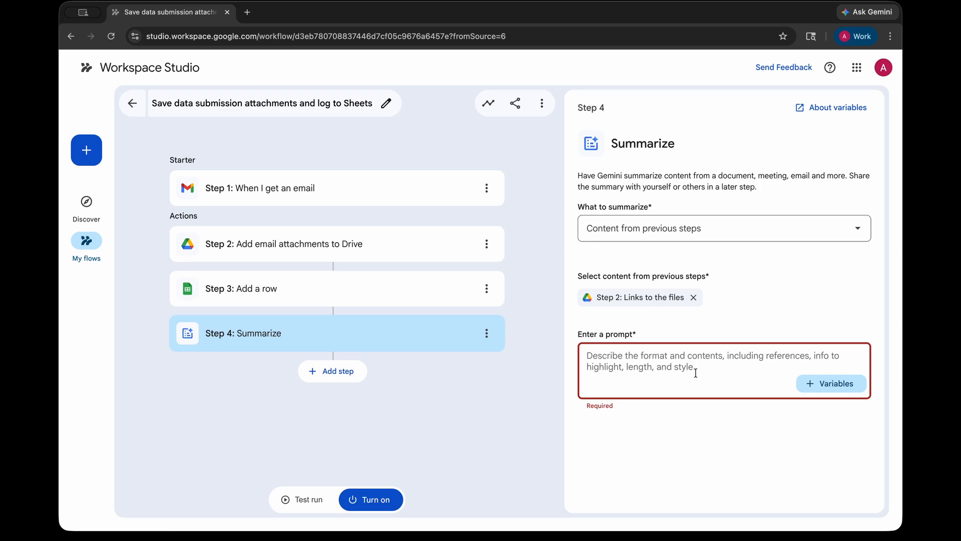
text(Summari)
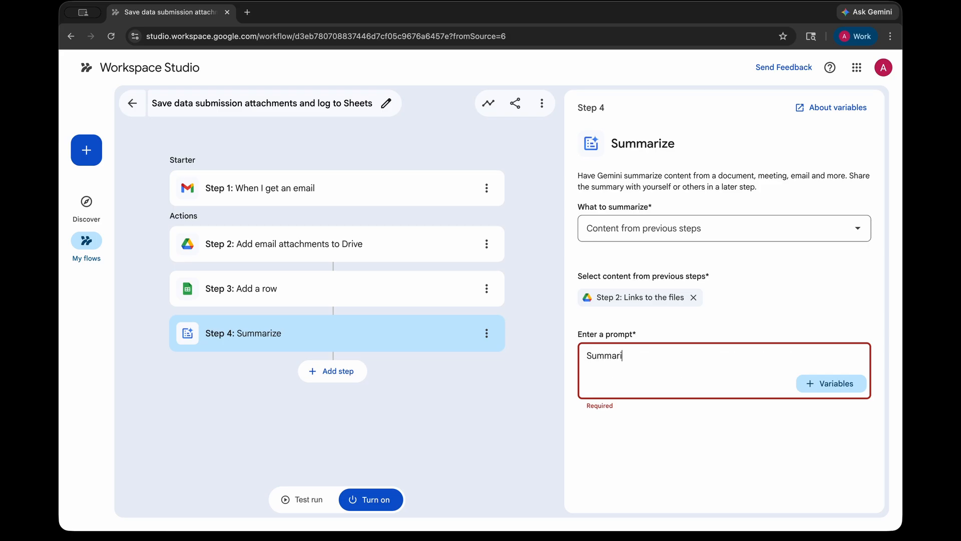
text(ze the key insights from)
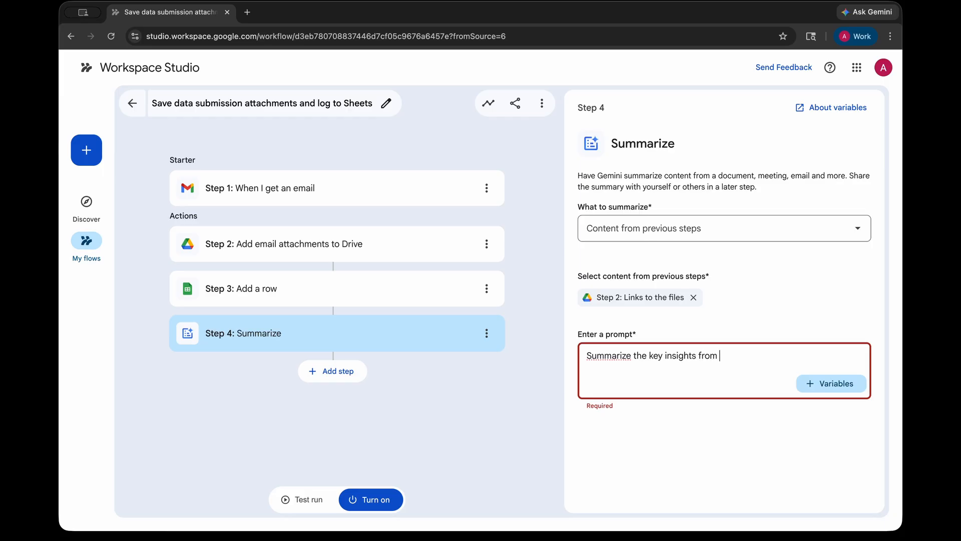
text(the data file)
click(791, 428)
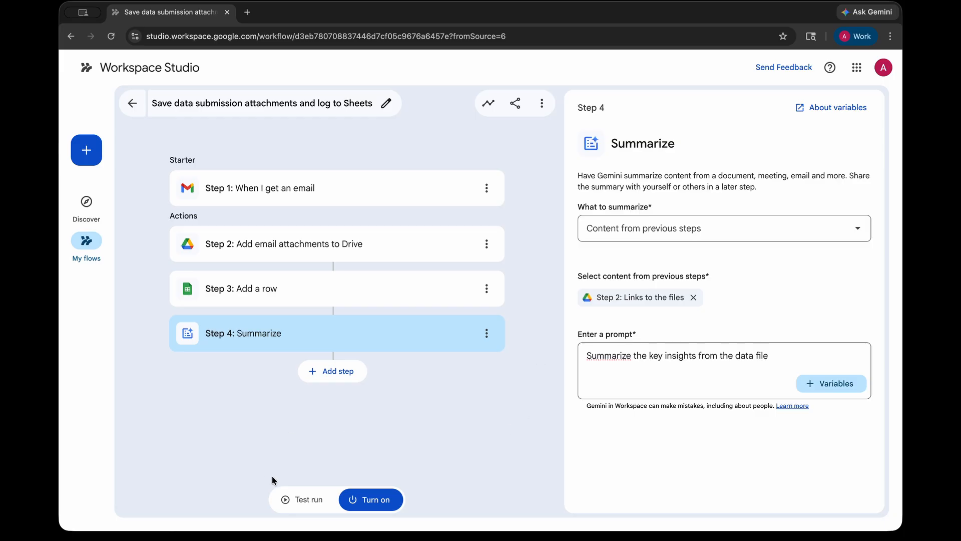
- Open the flow's test run setup and examine the starter, the chosen Data Submission Test email and its sender and date details
click(299, 501)
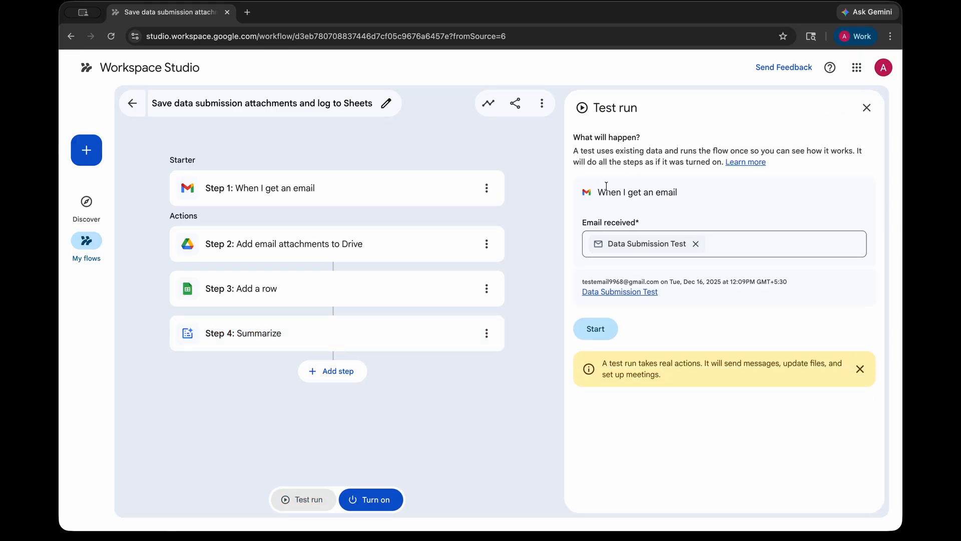
drag(598, 191, 720, 200)
click(720, 200)
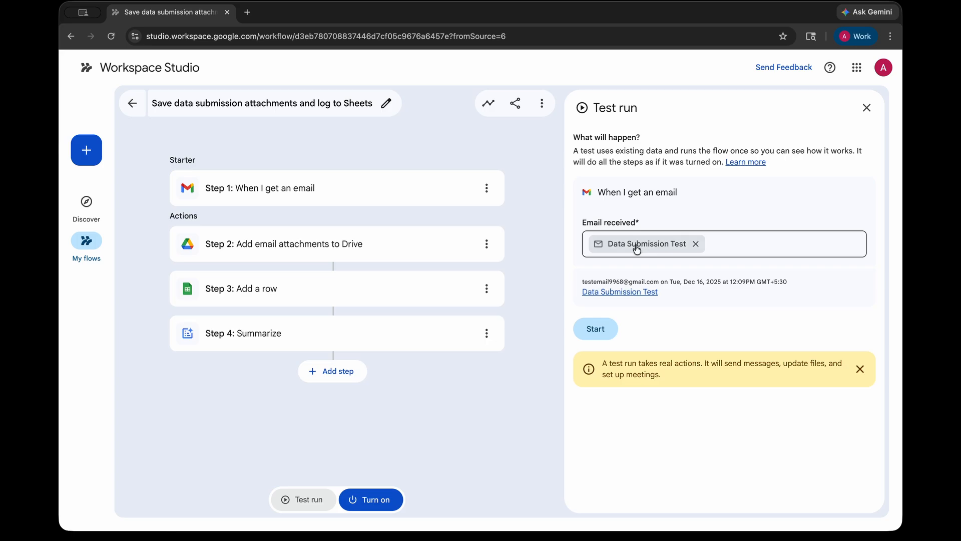
drag(569, 275, 730, 292)
click(730, 292)
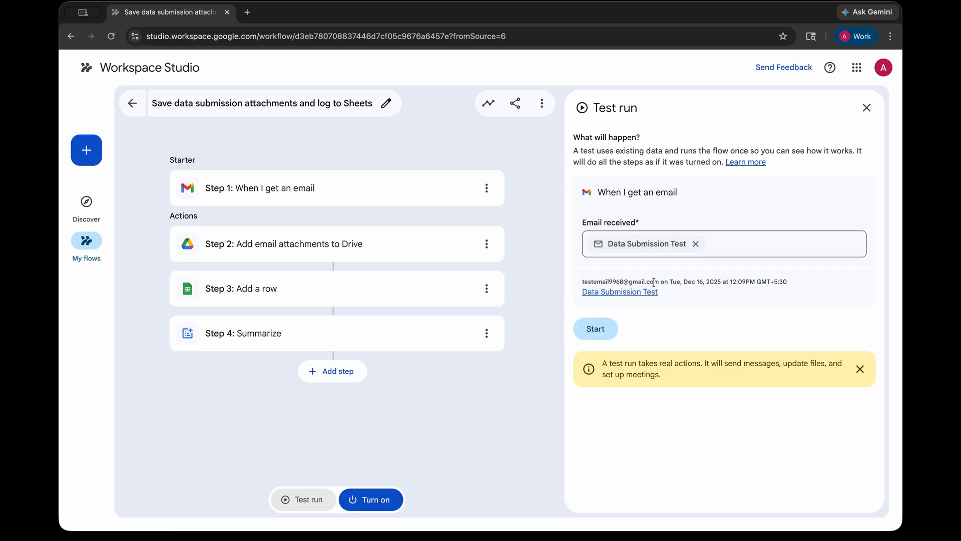
mouse_move(581, 280)
mouse_down()
mouse_move(708, 295)
mouse_move(590, 281)
mouse_up()
click(705, 293)
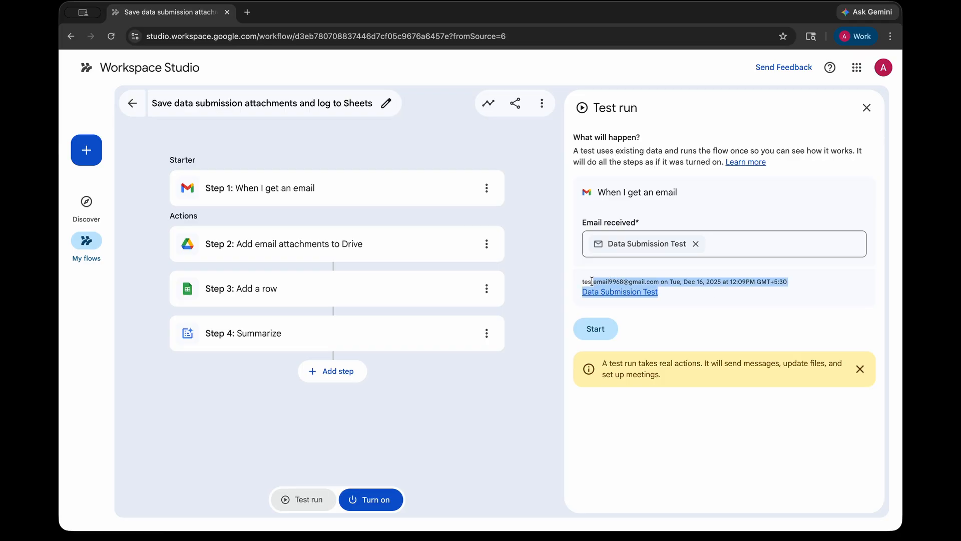
click(623, 281)
triple_click(622, 281)
click(713, 291)
triple_click(713, 290)
click(713, 290)
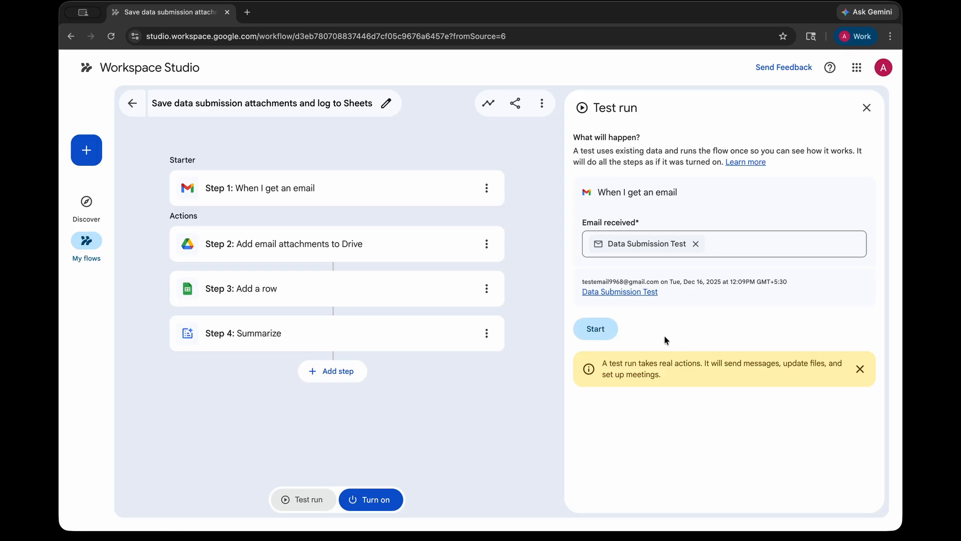
- Start the flow's test run with the Data Submission Test email and go through the output of its four steps
click(614, 331)
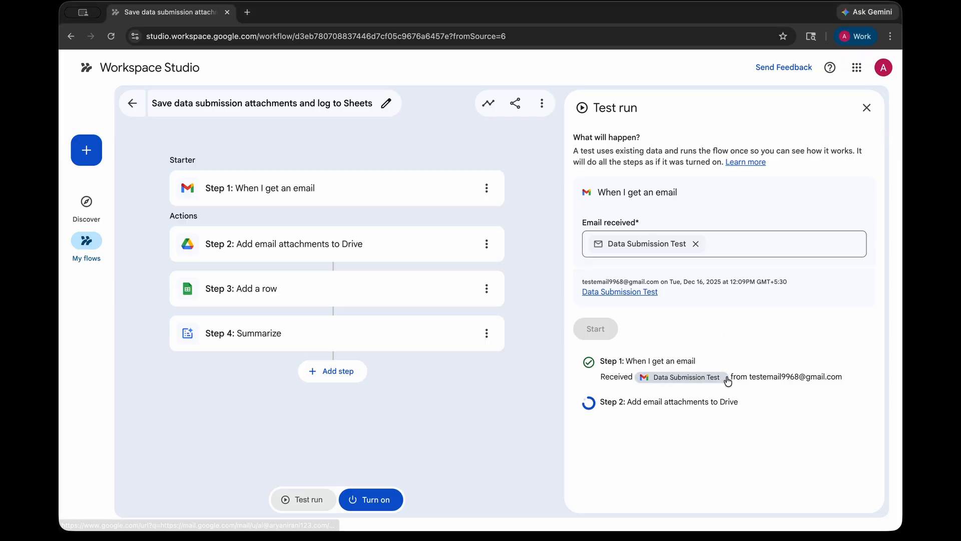
drag(730, 378, 852, 379)
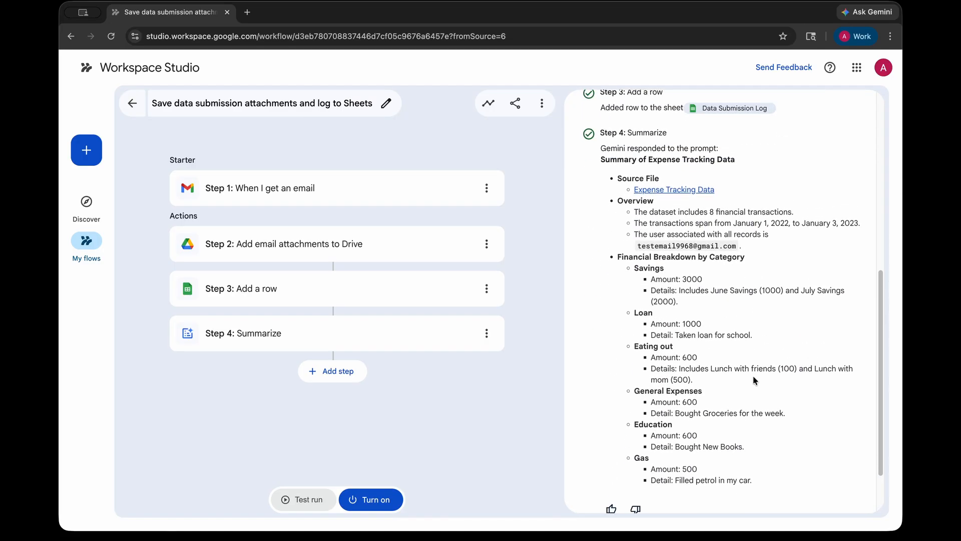
scroll(680, 388, up, 7)
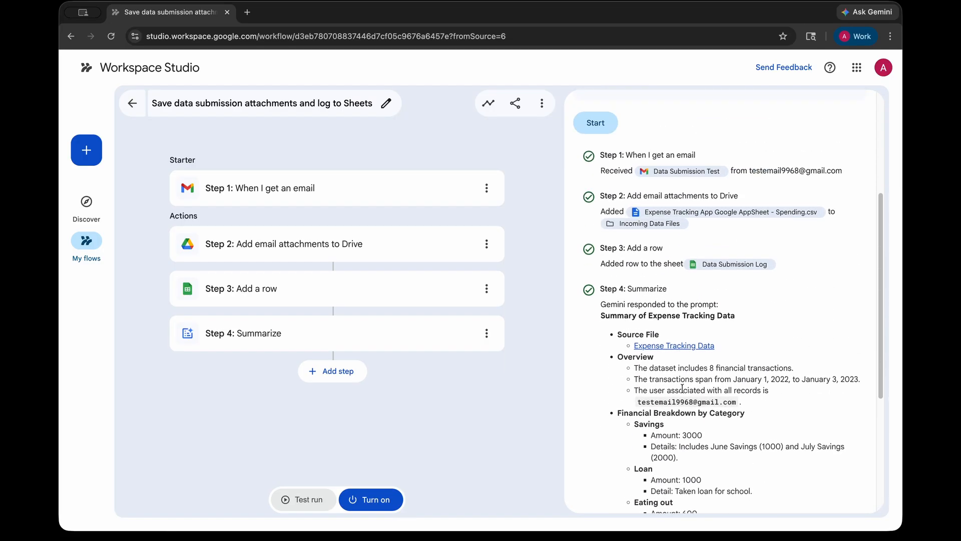
scroll(674, 381, down, 4)
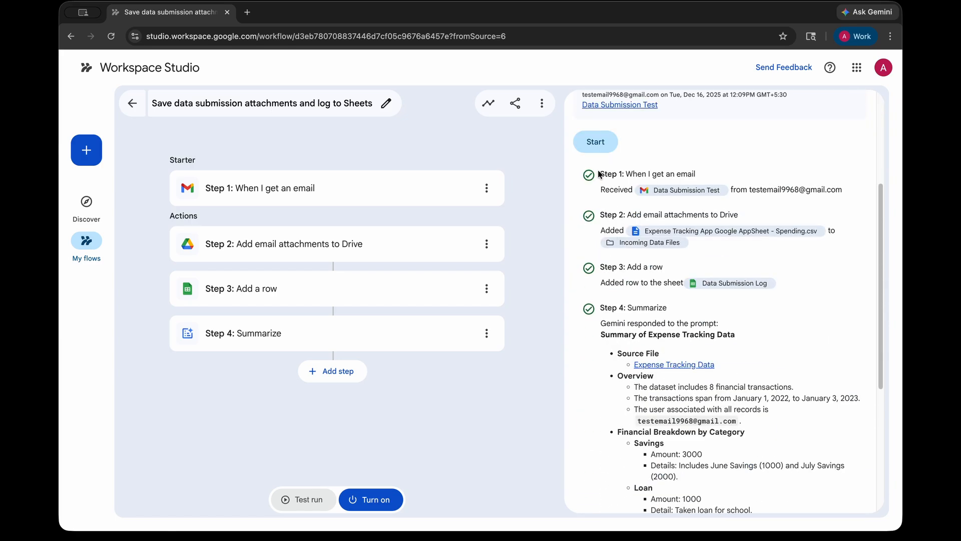
- Examine the test run results for When I get an email, Add email attachments to Drive and Add a row
drag(599, 174, 843, 190)
click(729, 241)
scroll(729, 241, down, 1)
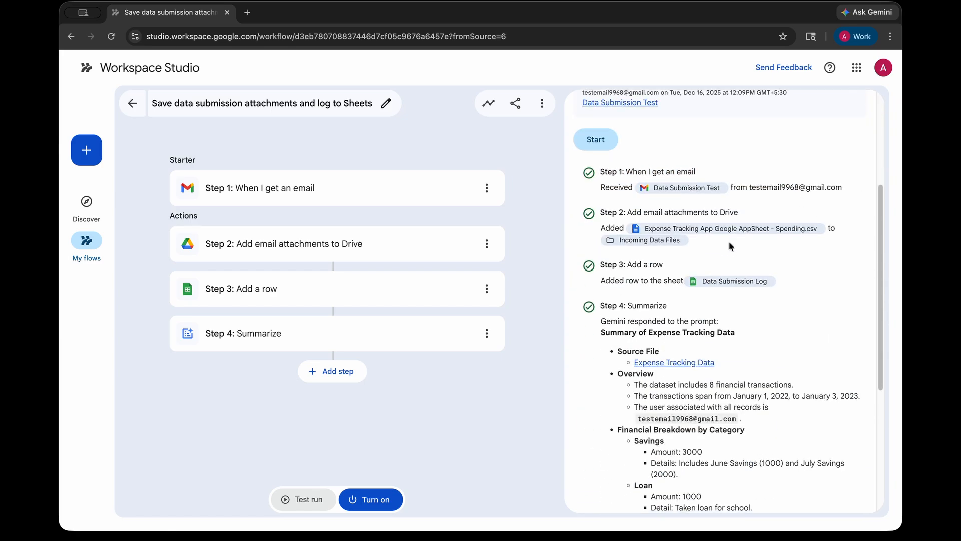
scroll(729, 242, down, 1)
drag(601, 208, 774, 206)
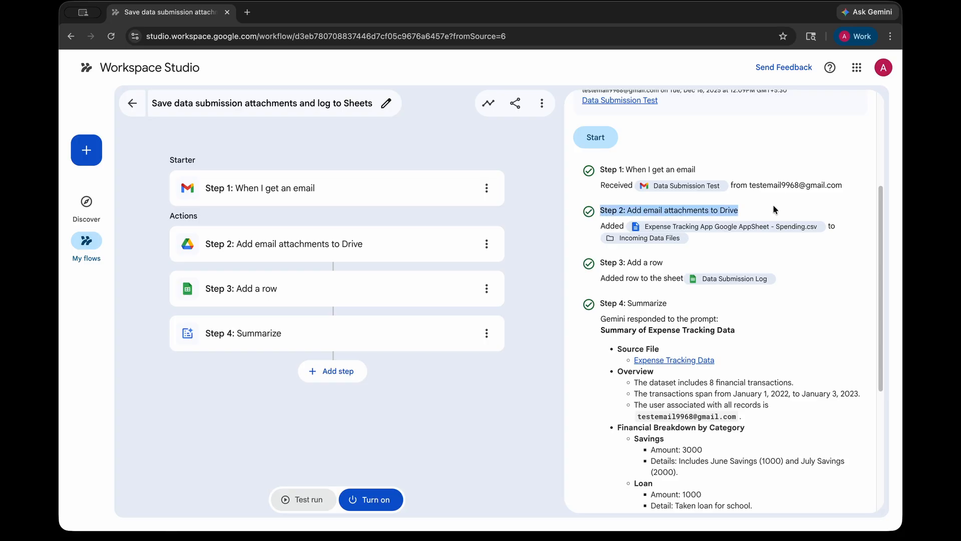
click(774, 206)
scroll(745, 248, down, 3)
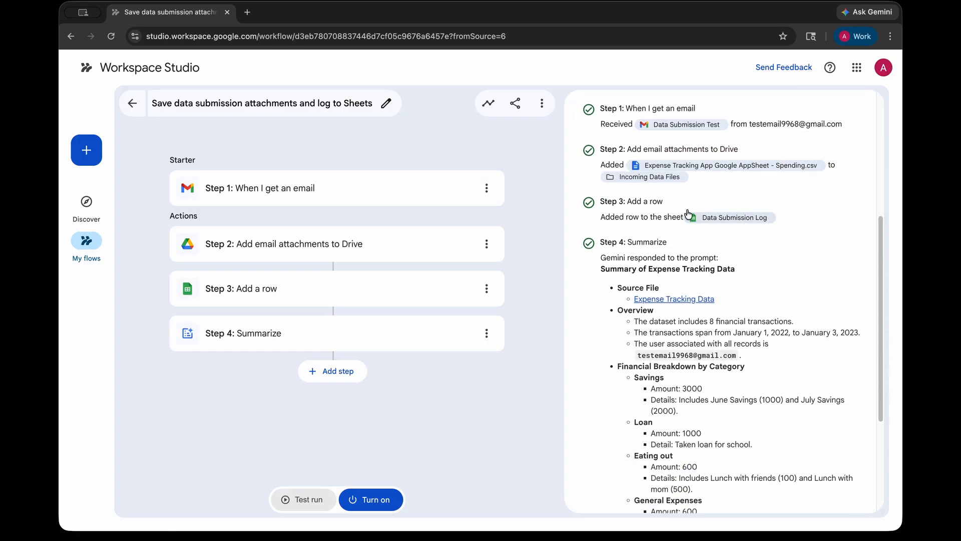
drag(598, 203, 660, 220)
click(660, 221)
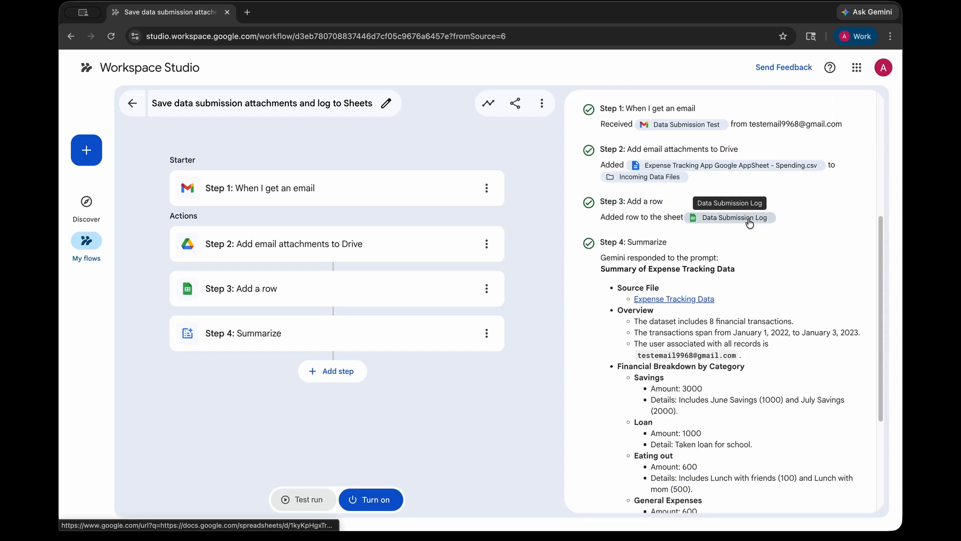
- Open the Data Submission Log sheet from the test results in a new tab and examine row 3 from Sender to Files Name
right_click(749, 224)
click(776, 220)
click(299, 16)
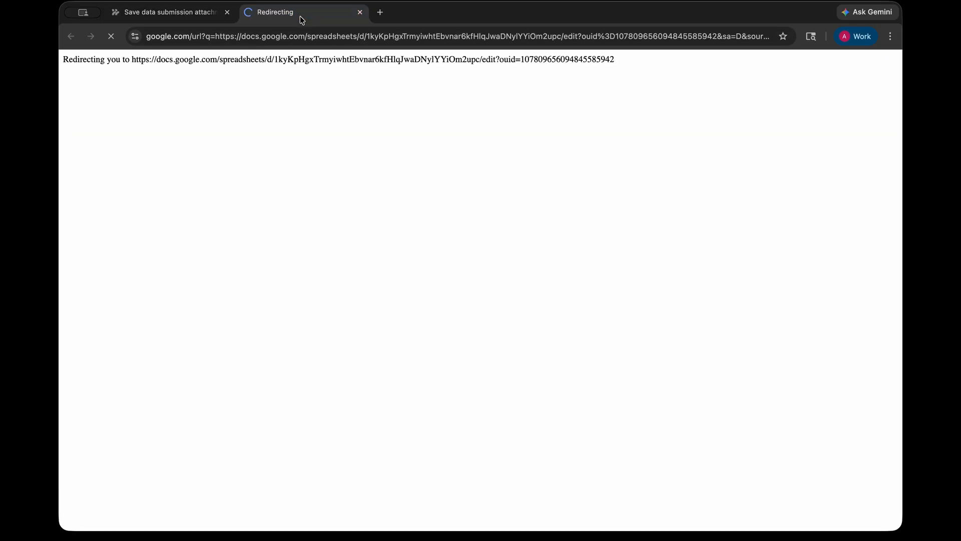
click(153, 174)
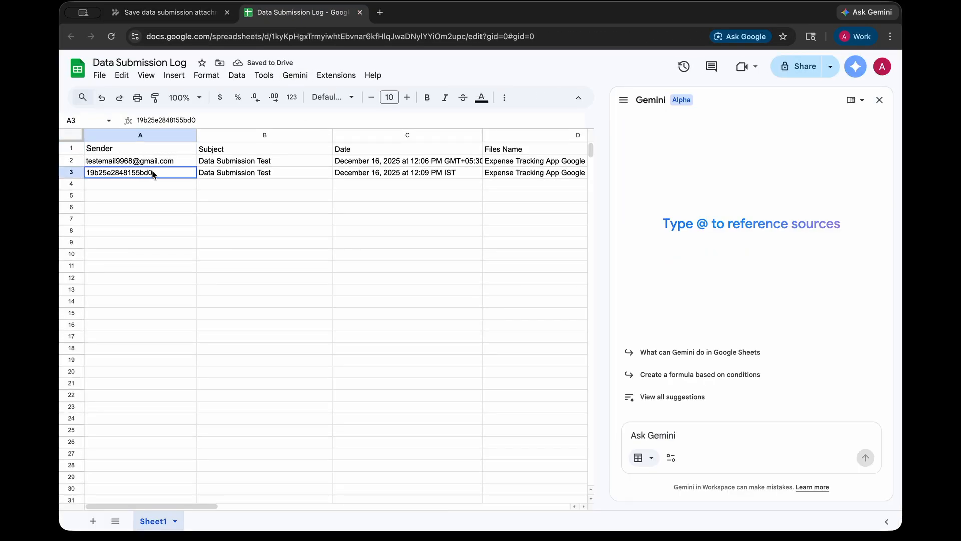
drag(153, 174, 377, 179)
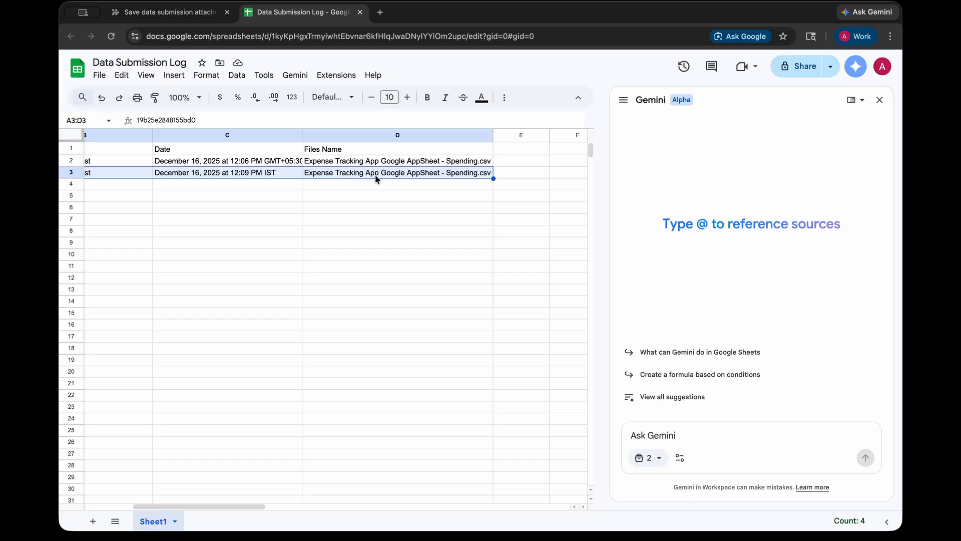
click(383, 175)
scroll(371, 174, left, 2)
click(200, 172)
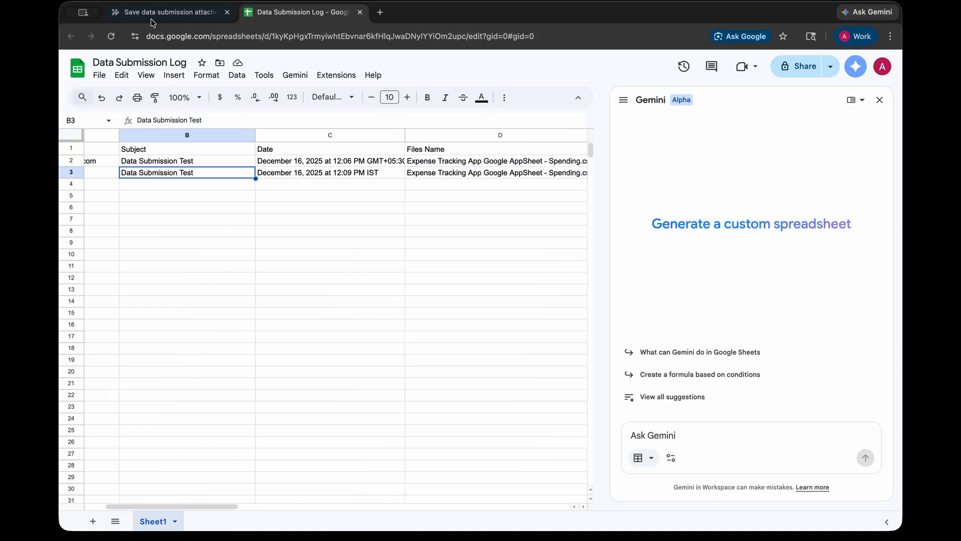
scroll(468, 195, right, 2)
- Return to the Workspace Studio flow and examine the Summarize result, from its source file and overview to the financial breakdown by category
click(169, 14)
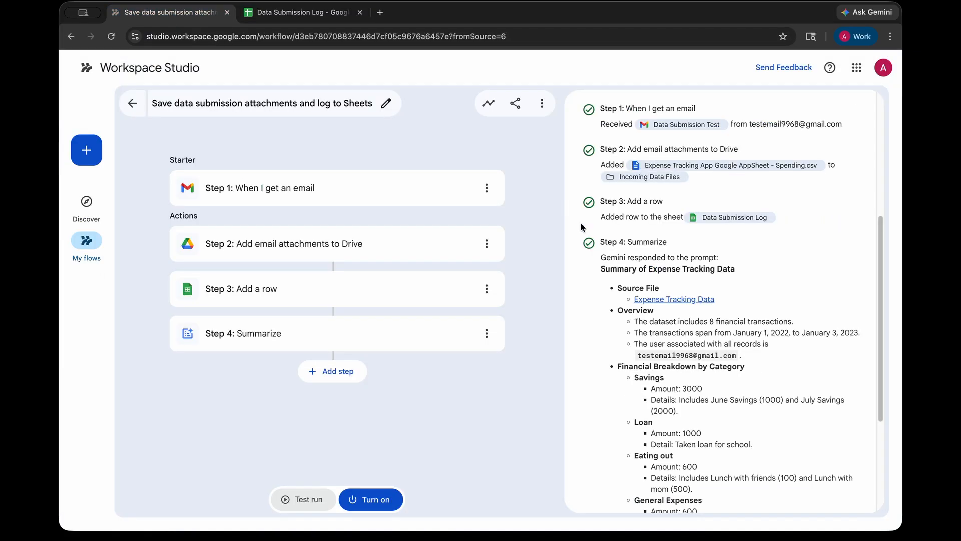
scroll(583, 230, down, 1)
drag(600, 242, 743, 253)
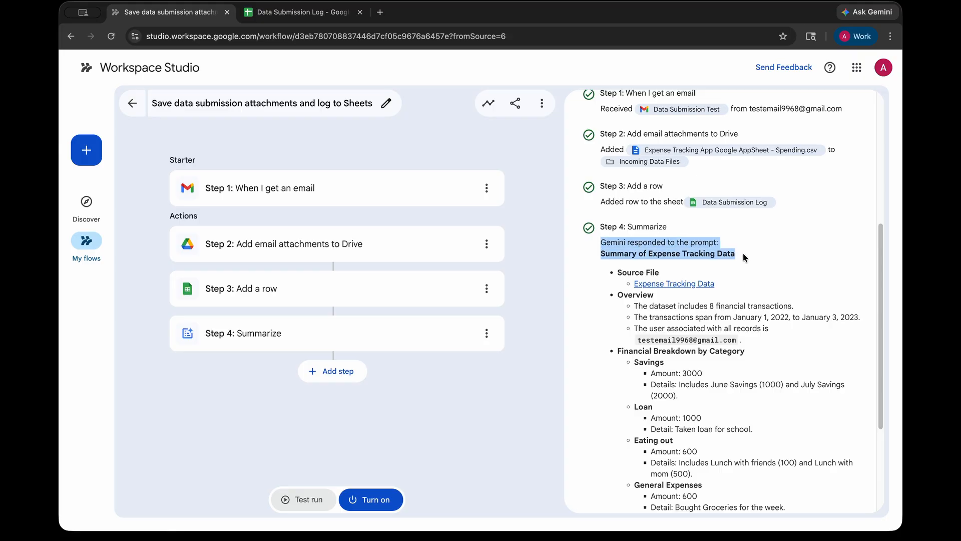
click(743, 253)
scroll(741, 294, down, 1)
drag(617, 253, 774, 415)
click(756, 404)
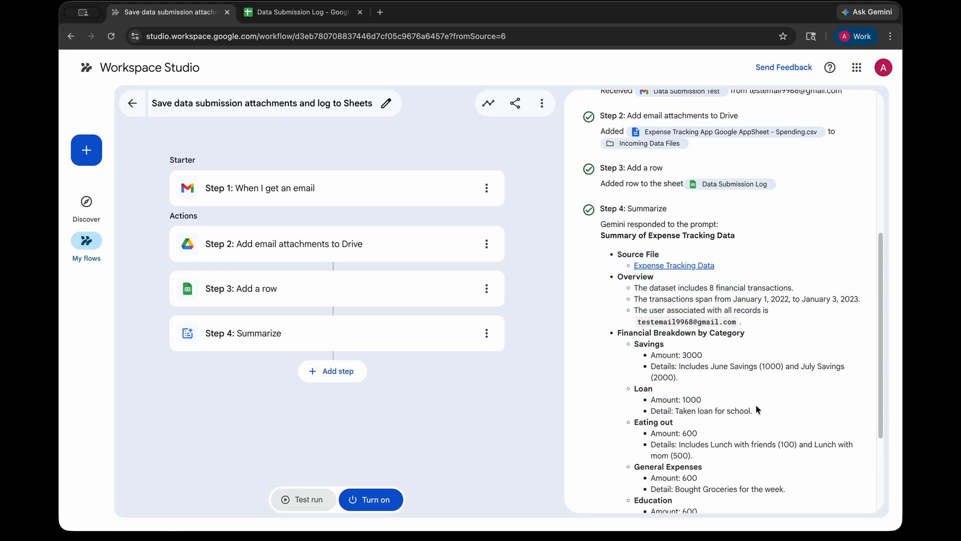
scroll(756, 406, down, 2)
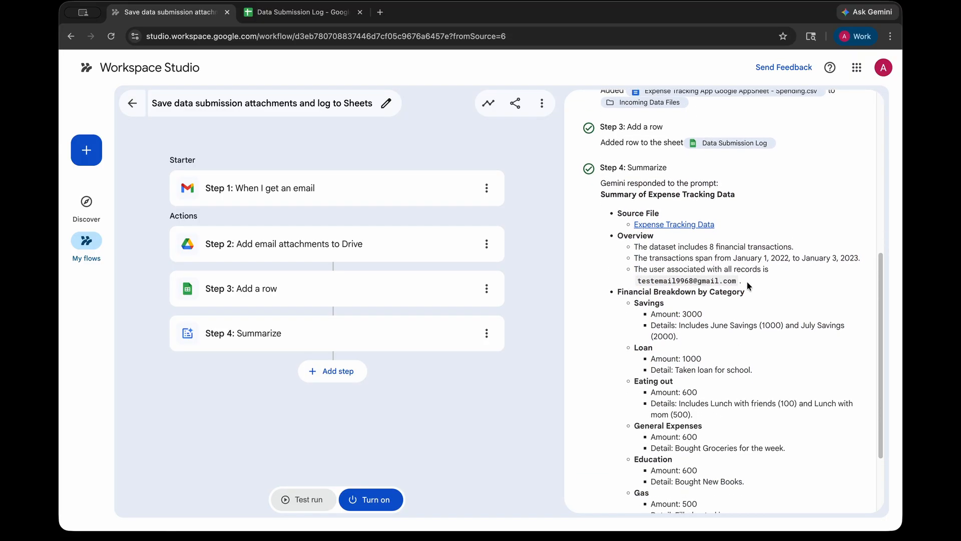
scroll(676, 210, up, 1)
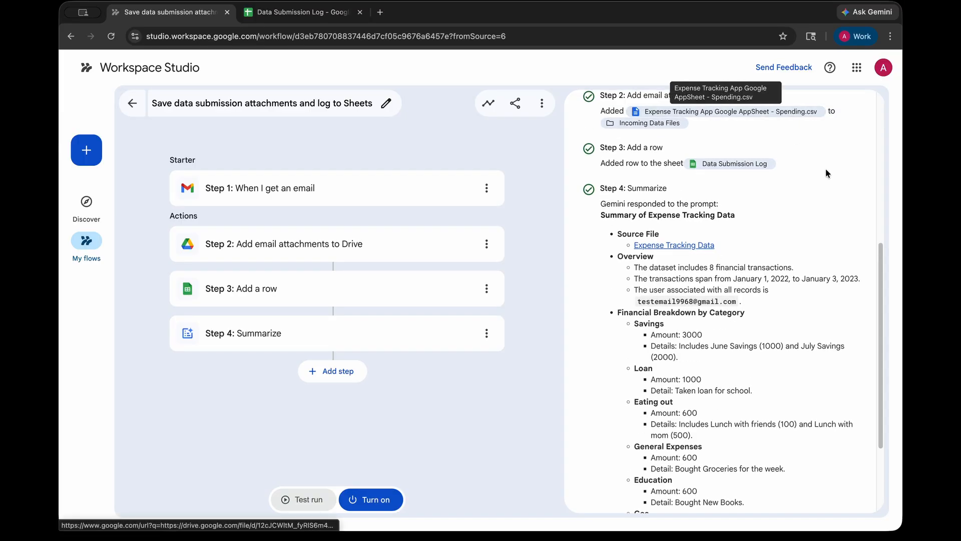
scroll(825, 200, down, 5)
drag(607, 144, 762, 440)
click(762, 449)
- Open the summary's Expense Tracking Data source file in a new tab, continue past the redirect notice and examine its spending rows
right_click(660, 145)
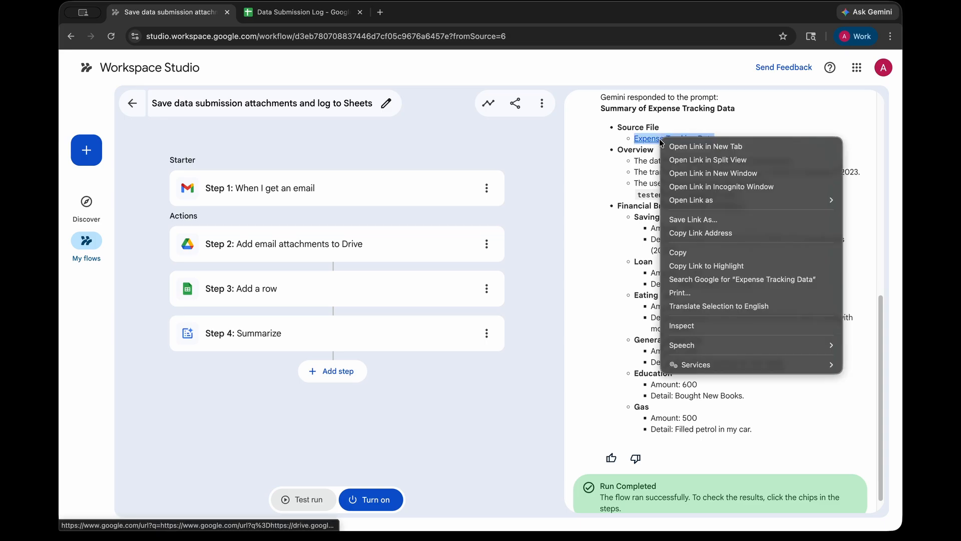
click(672, 143)
click(464, 19)
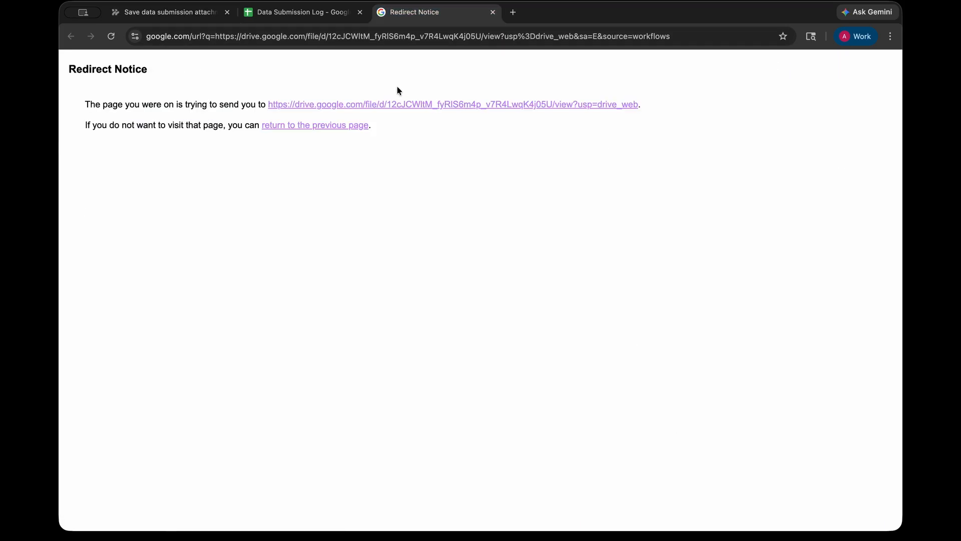
click(395, 104)
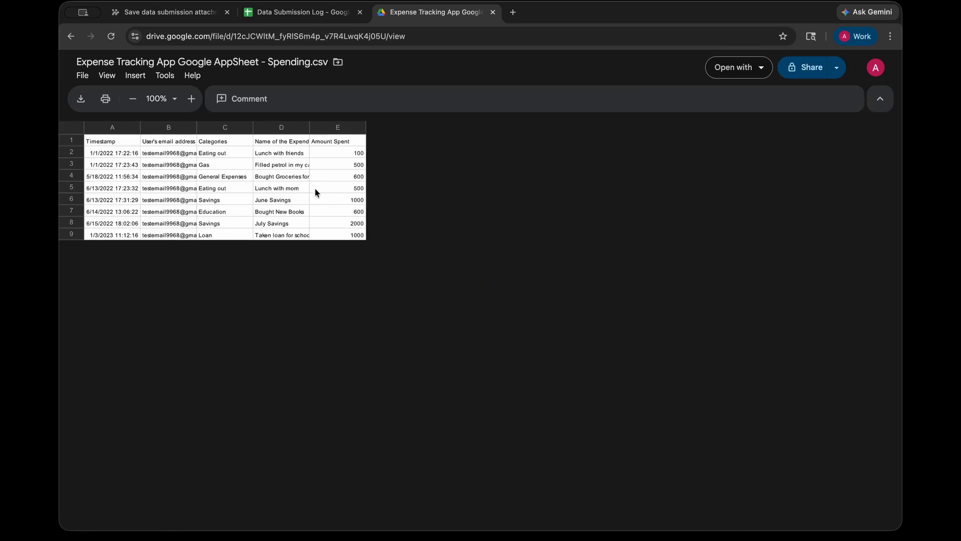
scroll(201, 165, up, 5)
scroll(200, 166, down, 5)
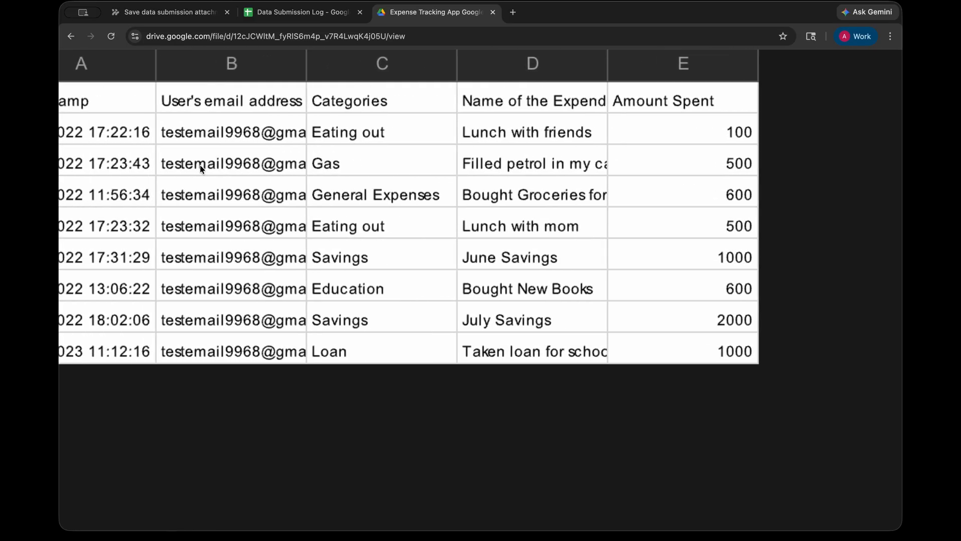
- Return to the Workspace Studio flow and check the summary's category breakdown from Savings to Gas against the spending file
click(189, 20)
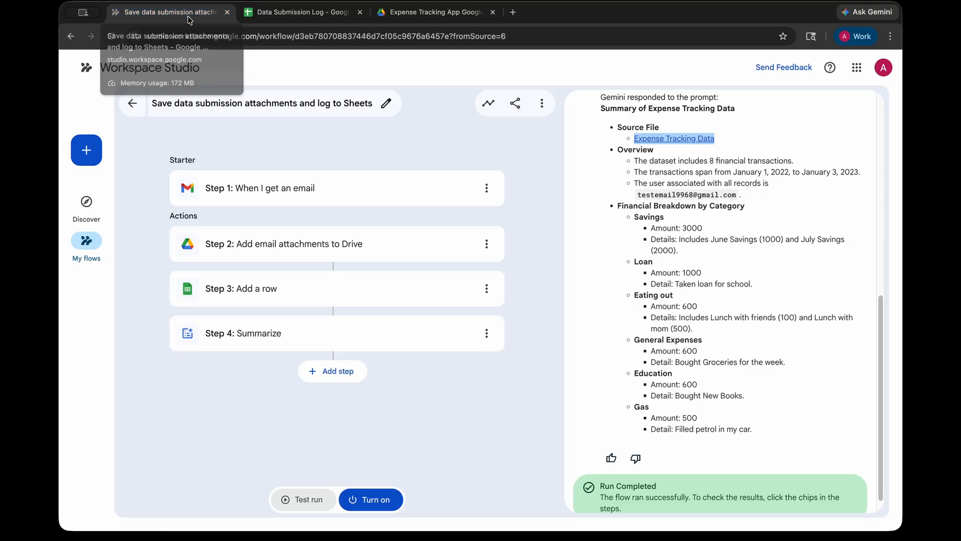
scroll(721, 300, down, 1)
drag(651, 218, 786, 341)
drag(731, 358, 740, 414)
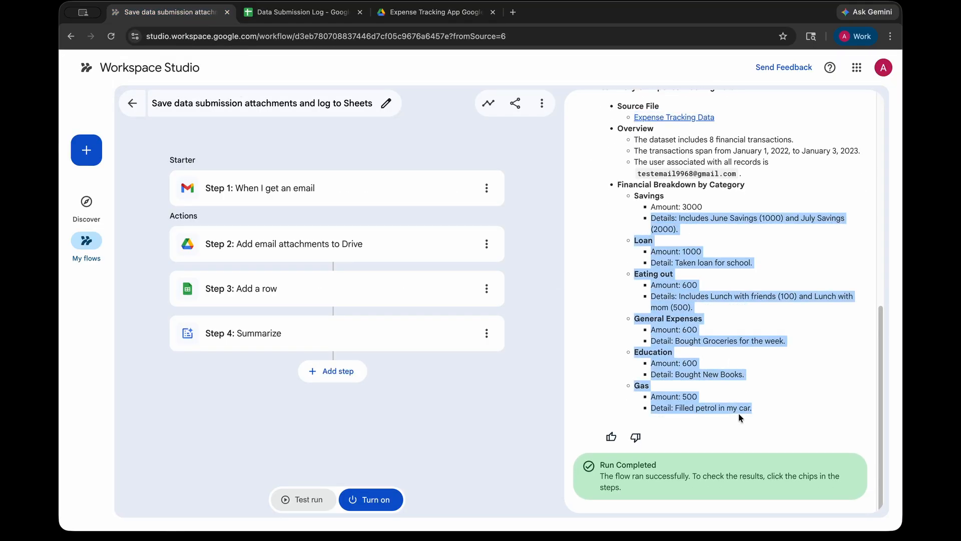
click(740, 414)
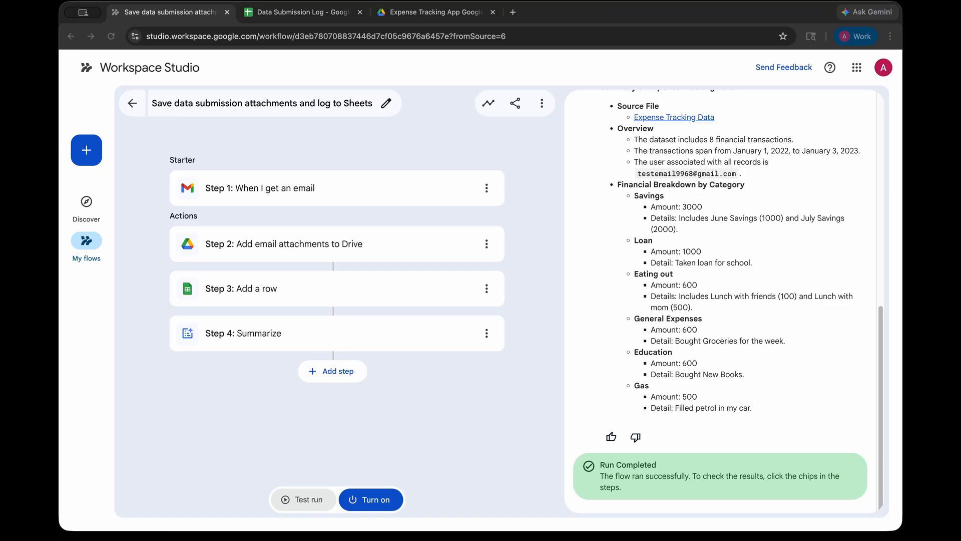
- Review the settings of the flow's Add a row, Add email attachments to Drive and Summarize steps
click(556, 263)
scroll(571, 260, up, 10)
click(320, 279)
scroll(686, 361, down, 2)
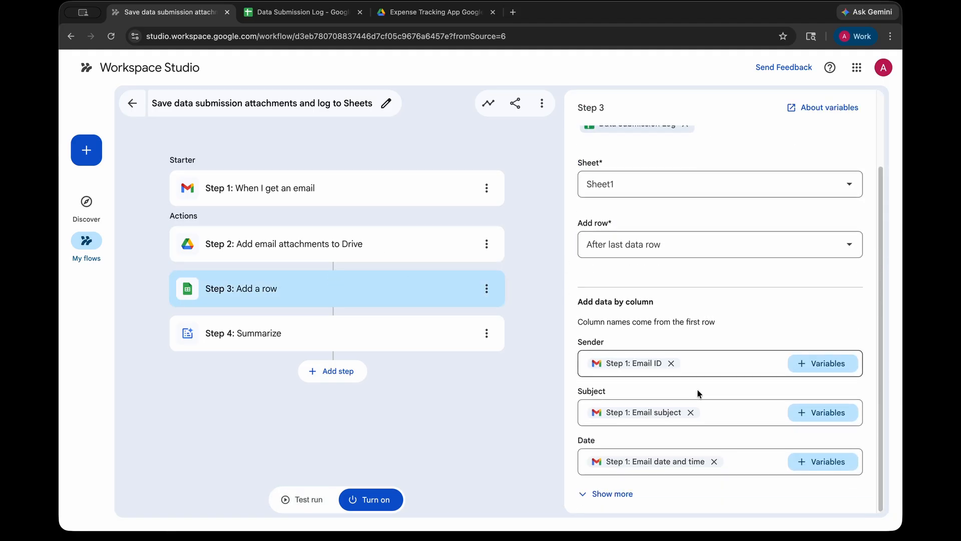
click(363, 250)
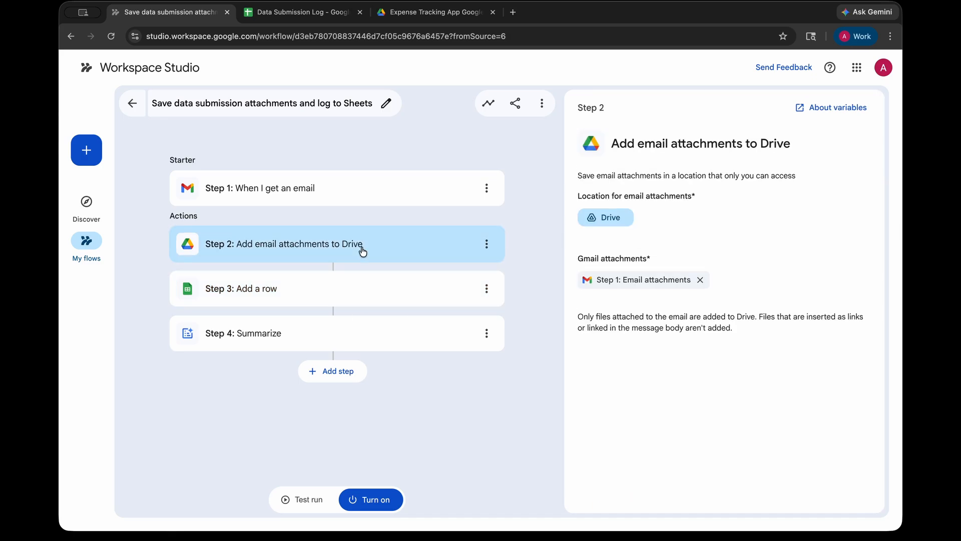
click(399, 342)
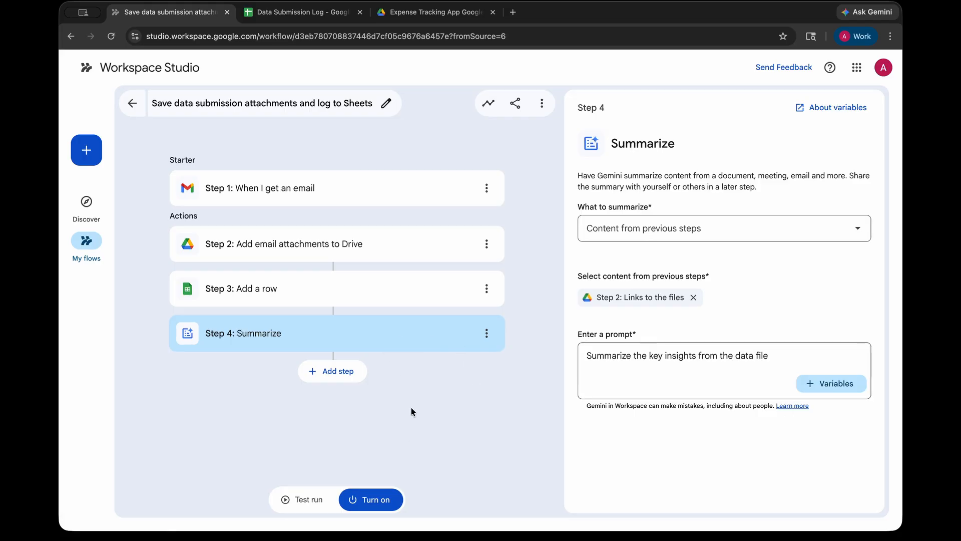
- Insert an empty step after Summarize and examine the available step types, from Ask Gemini and AI skills to Sheets, Drive and Docs
click(351, 375)
scroll(701, 391, down, 10)
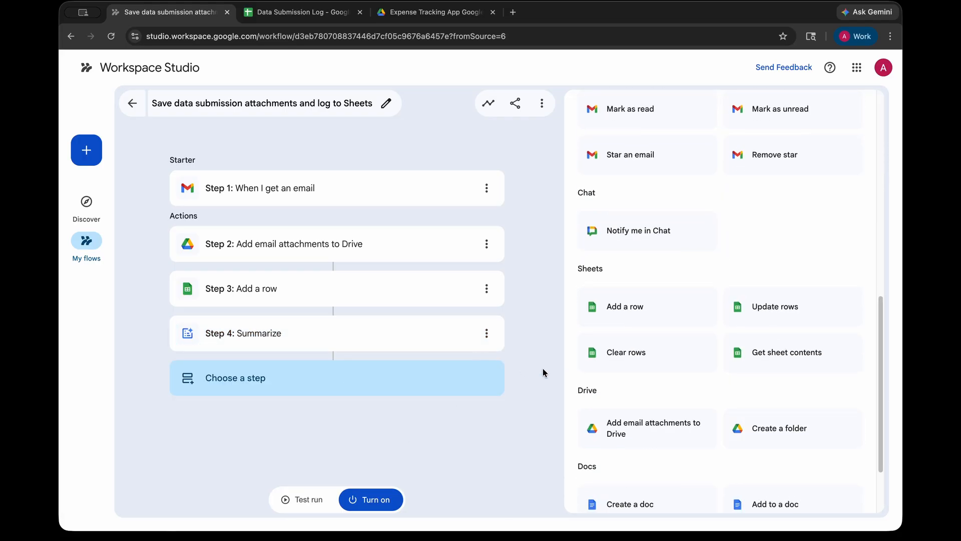
scroll(742, 345, down, 2)
scroll(653, 315, up, 15)
scroll(654, 318, up, 3)
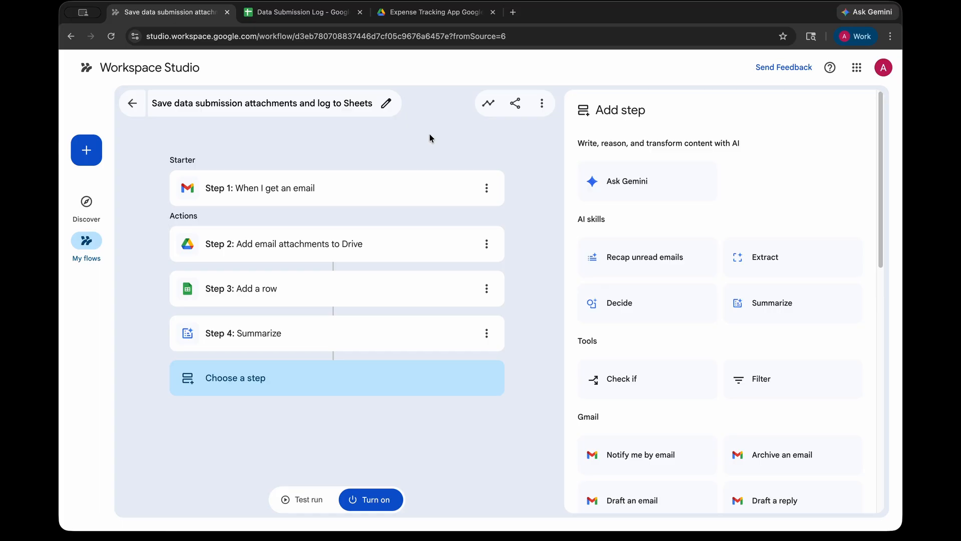
drag(579, 105, 768, 155)
click(769, 157)
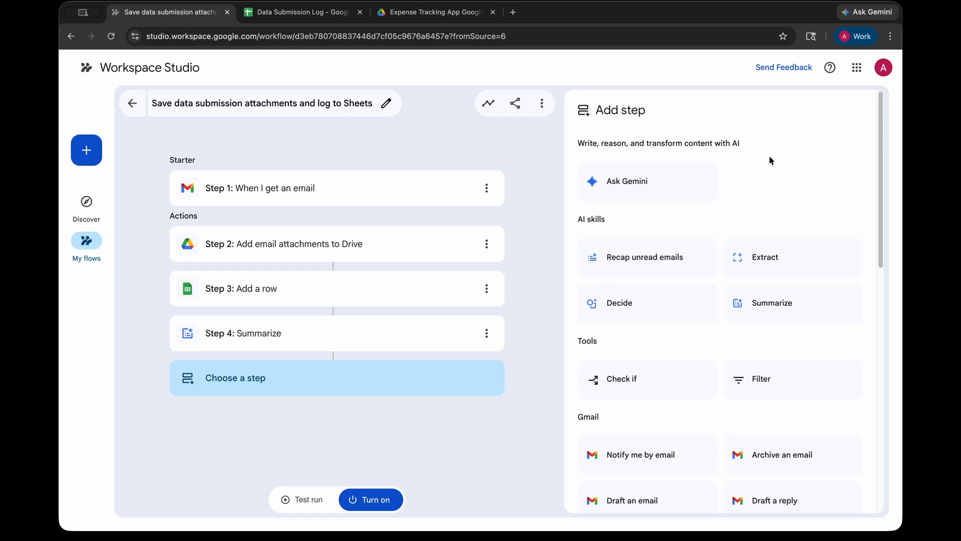